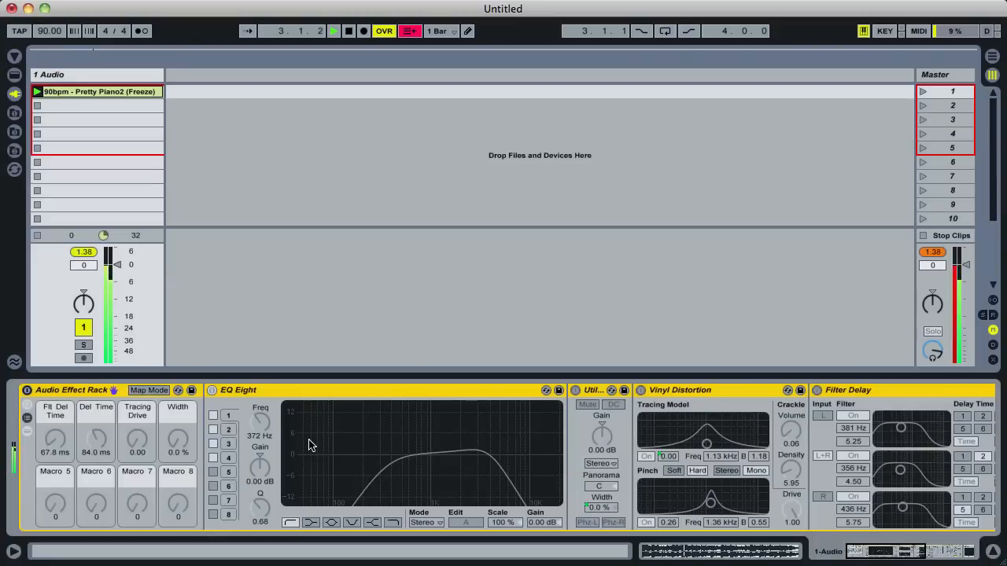
Step: Open the Schope analyzer and examine the playing piano clip in both frequency and phase modes, ending in frequency mode
{"action": "scroll", "coordinate": [310, 441], "scroll_direction": "right", "scroll_amount": 10}
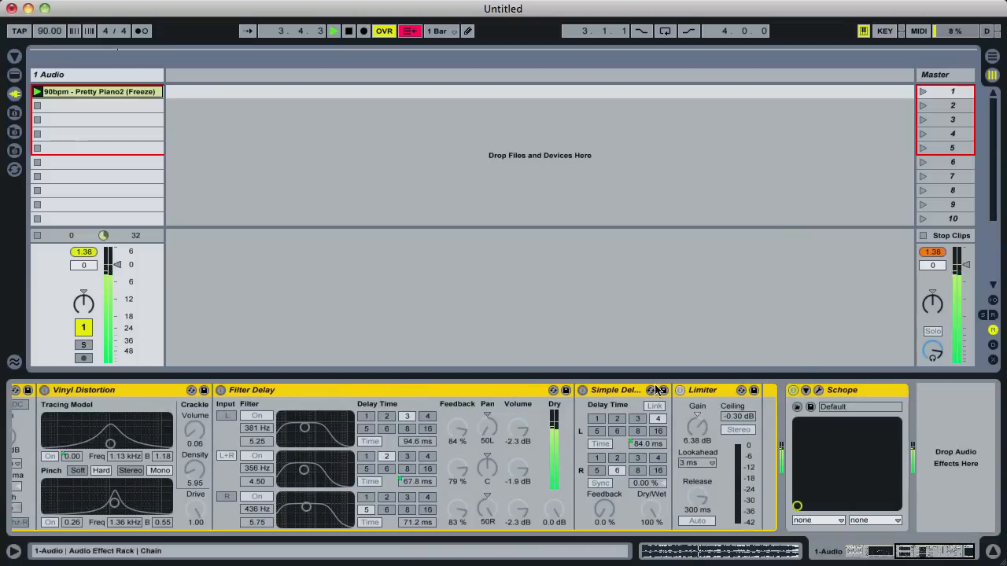
{"action": "left_click", "coordinate": [819, 391]}
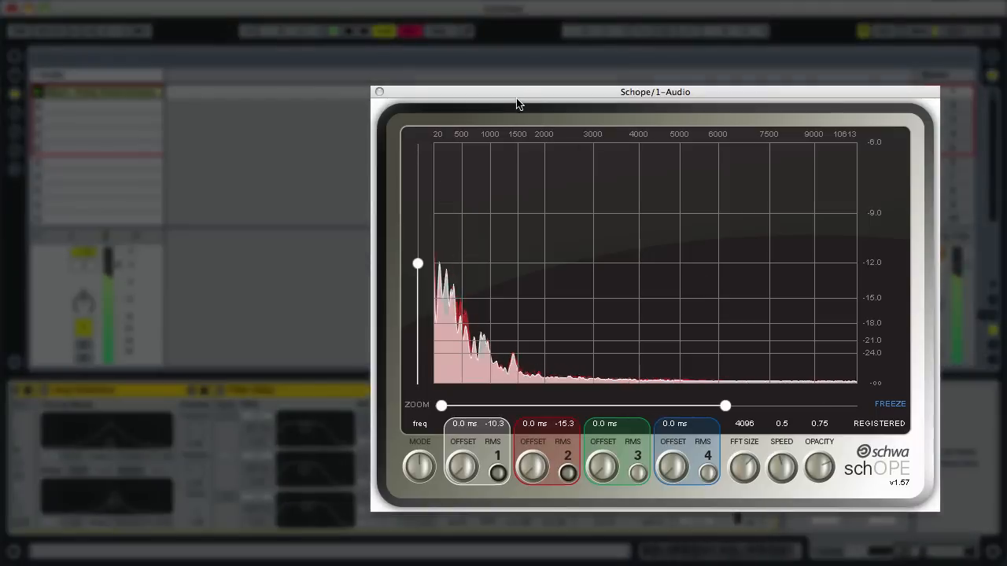
{"action": "left_click_drag", "start_coordinate": [518, 96], "coordinate": [447, 49]}
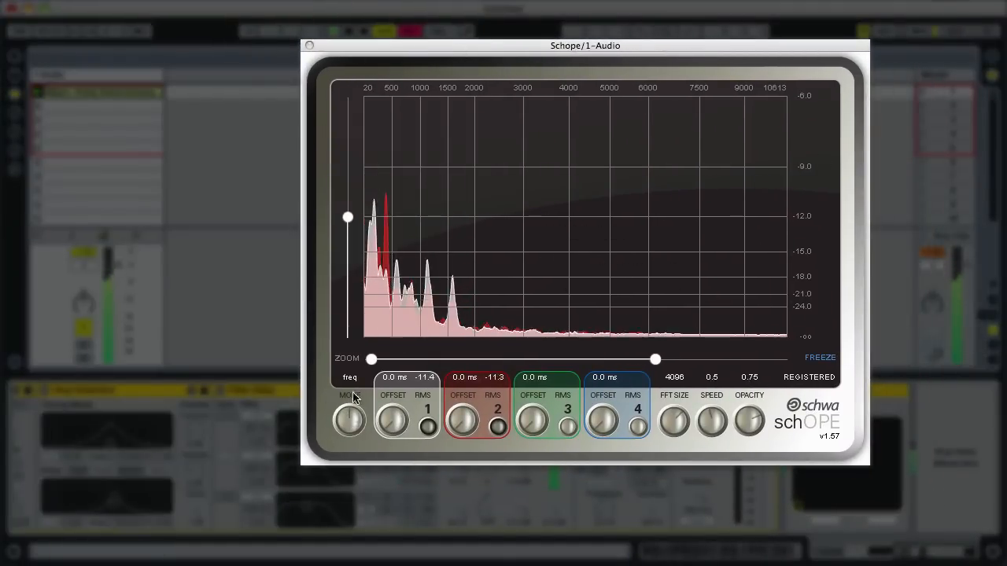
{"action": "left_click_drag", "start_coordinate": [351, 437], "coordinate": [354, 366]}
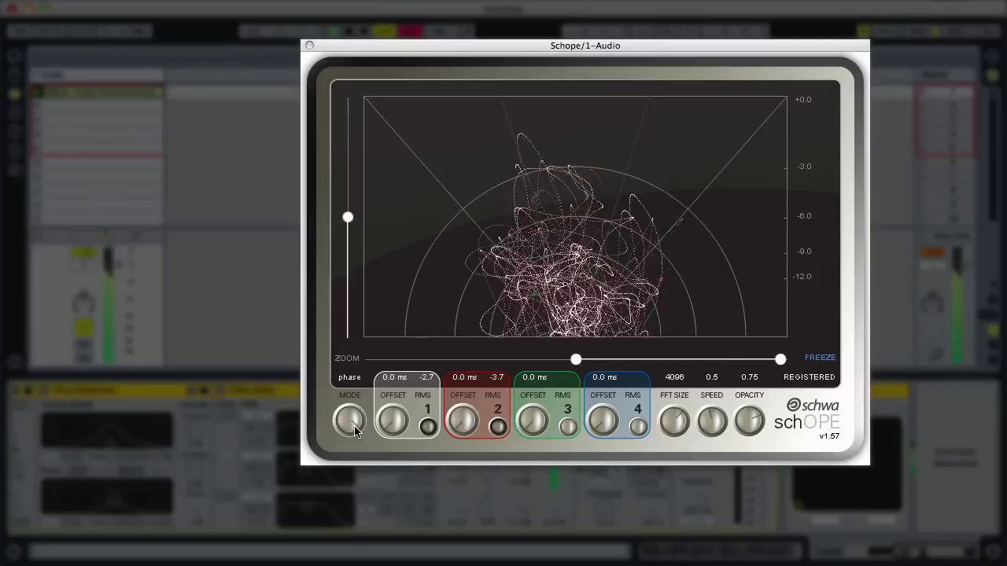
{"action": "left_click_drag", "start_coordinate": [352, 439], "coordinate": [344, 467]}
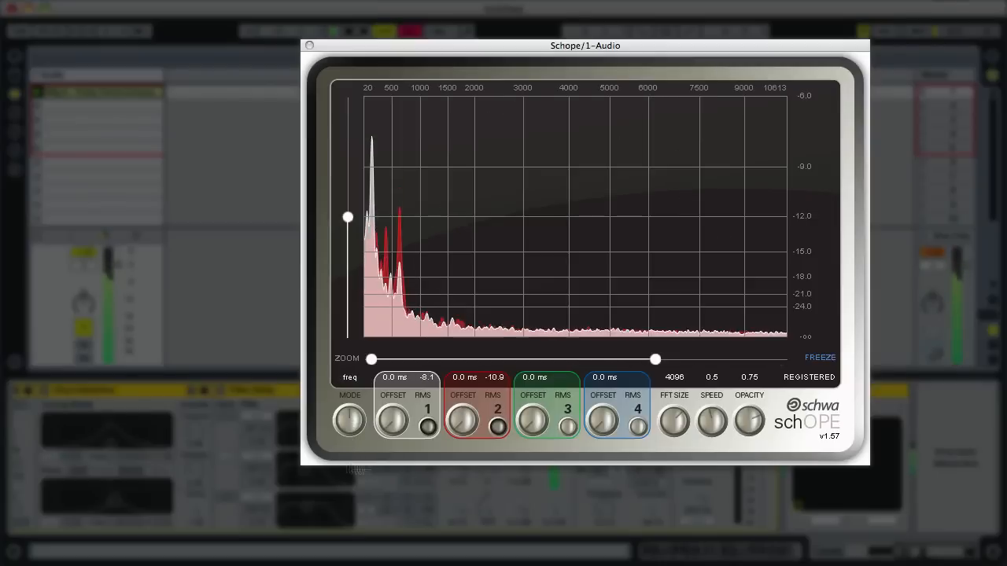
Step: Stop playback and close the Schope analyzer window
{"action": "left_click", "coordinate": [350, 32]}
{"action": "scroll", "coordinate": [227, 417], "scroll_direction": "left", "scroll_amount": 10}
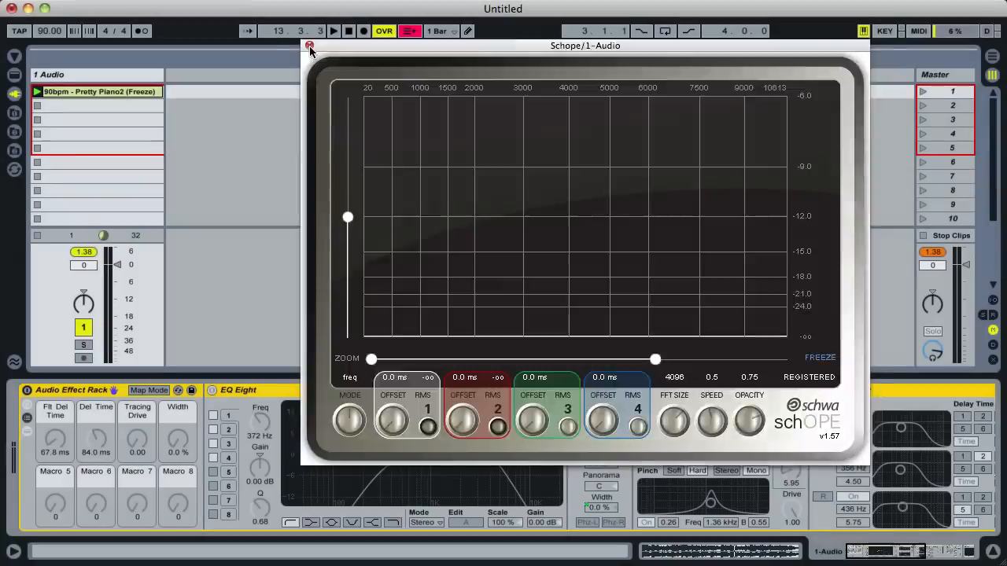
{"action": "left_click", "coordinate": [309, 45]}
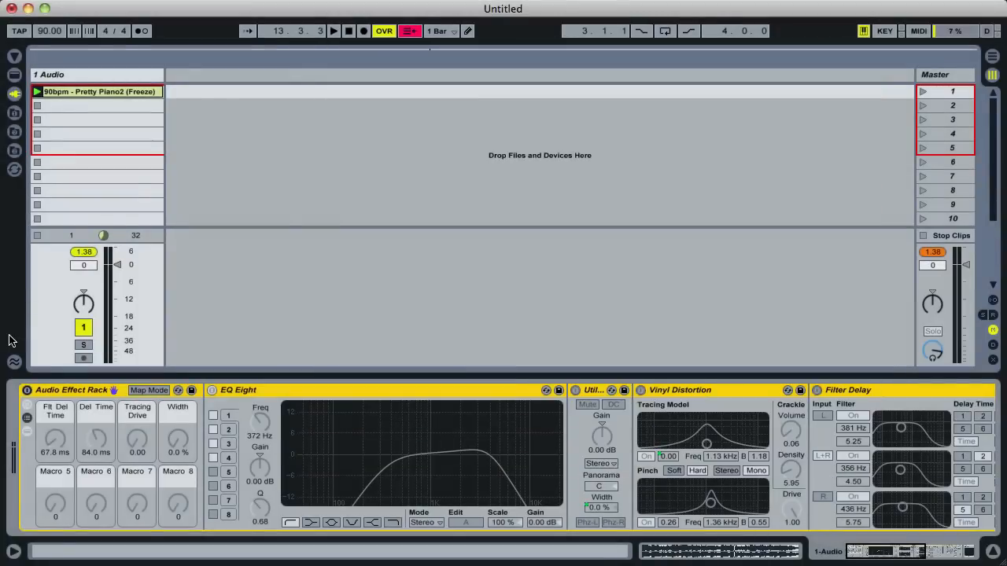
Step: Turn on the Audio Effect Rack and look through its chain of devices
{"action": "left_click", "coordinate": [26, 391]}
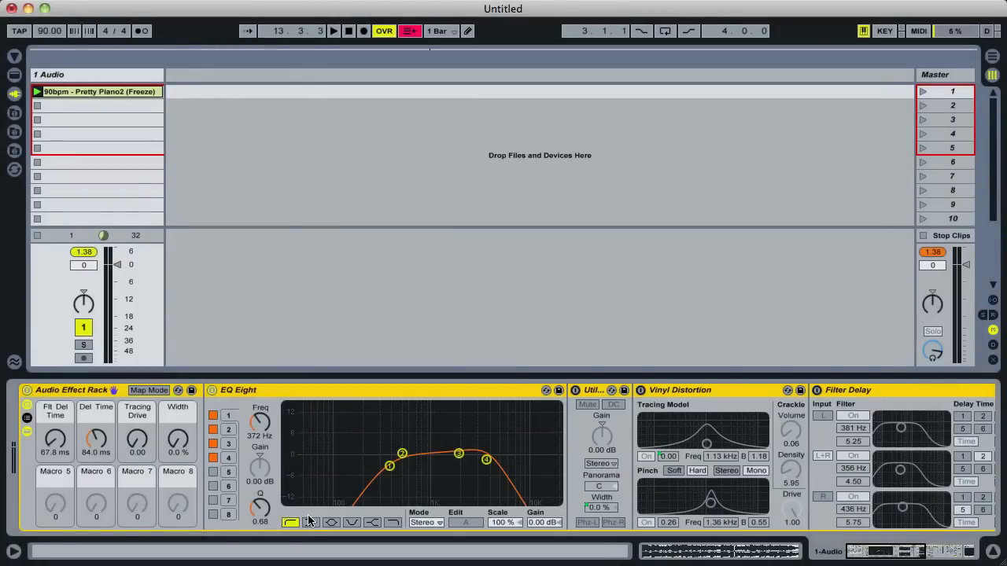
{"action": "scroll", "coordinate": [310, 522], "scroll_direction": "right", "scroll_amount": 1}
{"action": "scroll", "coordinate": [378, 452], "scroll_direction": "right", "scroll_amount": 7}
{"action": "scroll", "coordinate": [378, 452], "scroll_direction": "left", "scroll_amount": 8}
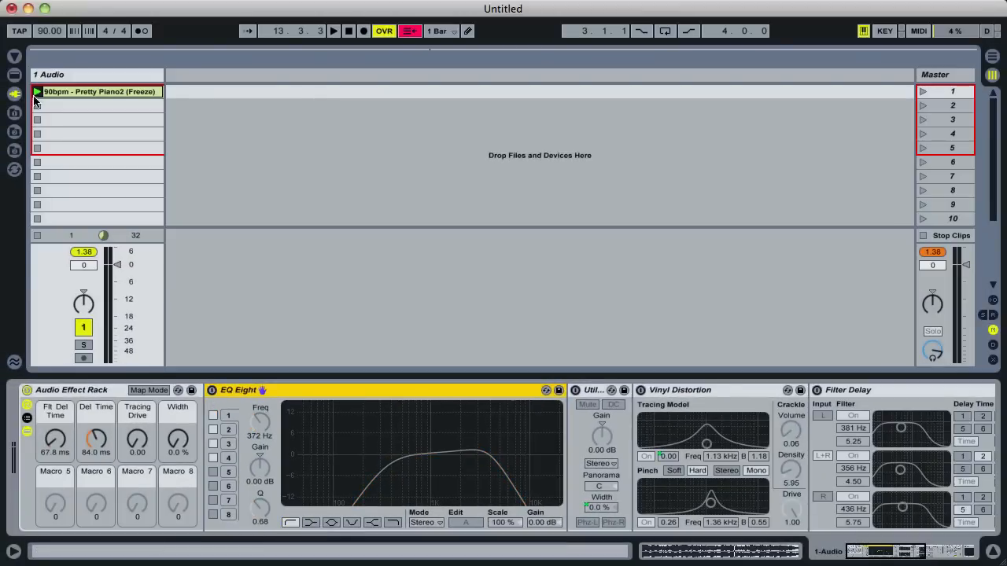
Step: Launch the 90bpm - Pretty Piano2 (Freeze) clip and turn on EQ Eight in the rack
{"action": "left_click", "coordinate": [36, 92]}
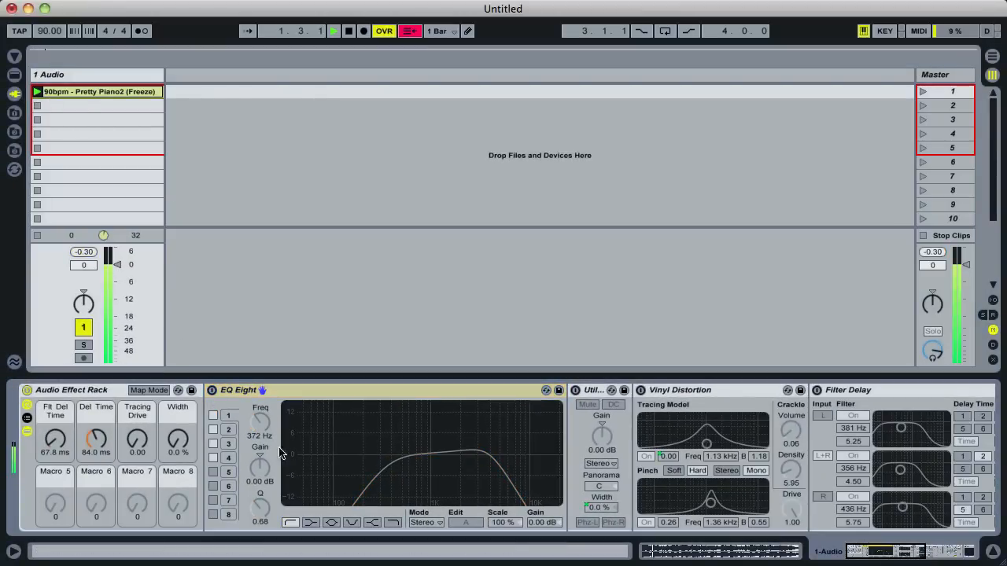
{"action": "left_click", "coordinate": [211, 392]}
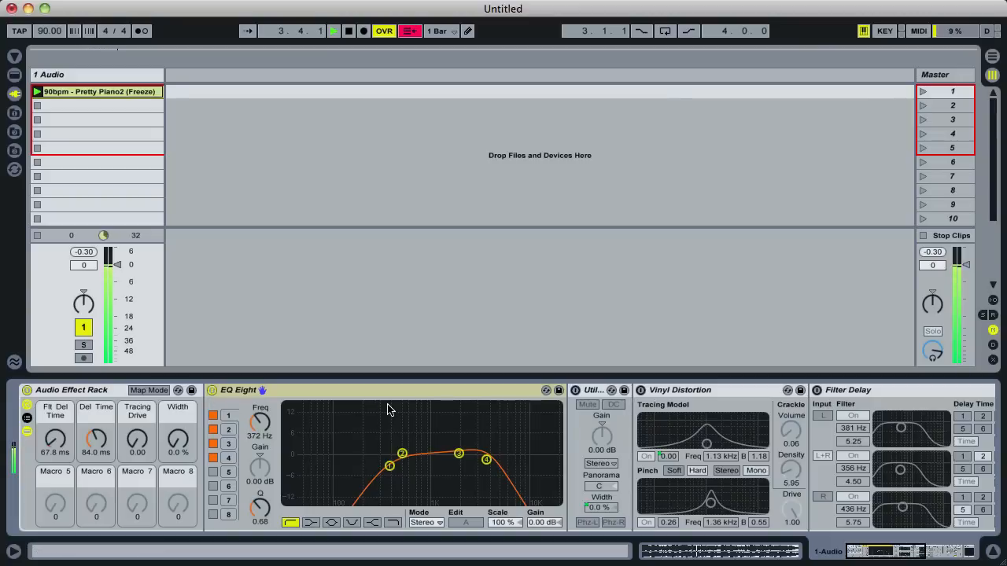
{"action": "left_click", "coordinate": [349, 424]}
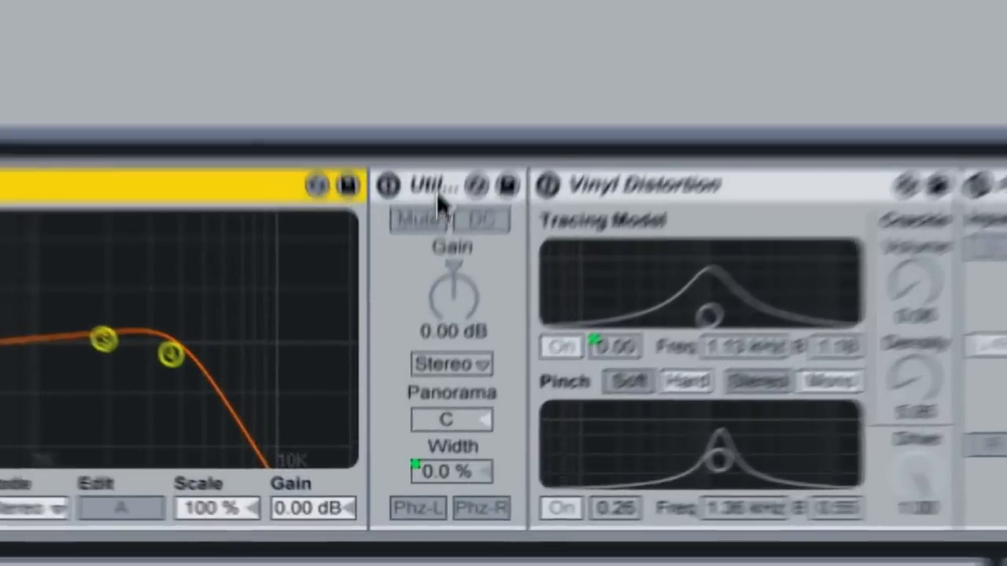
Step: Turn on the Utility device and try out the rack's Width macro, leaving it at 0.0 %
{"action": "left_click", "coordinate": [405, 391]}
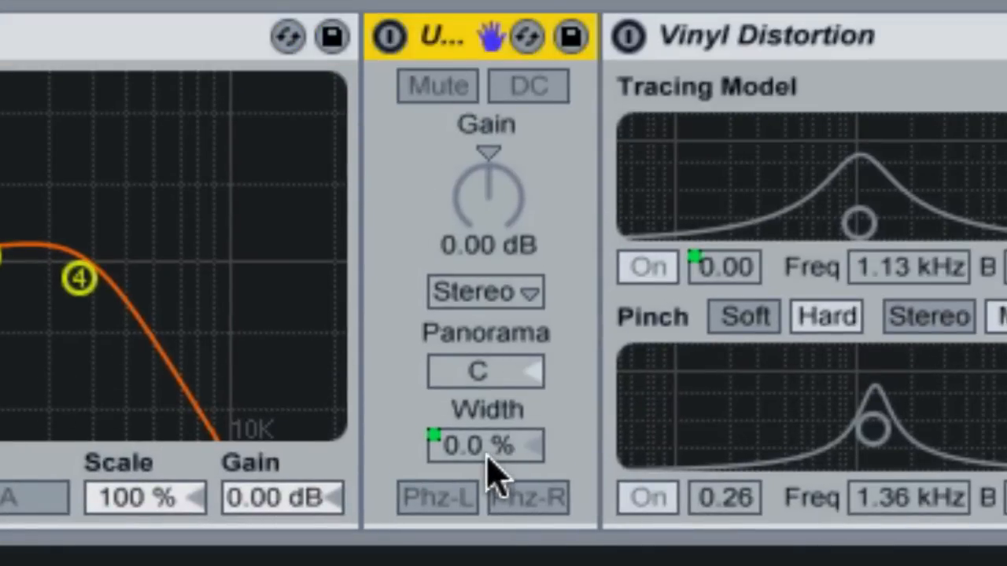
{"action": "left_click", "coordinate": [391, 36]}
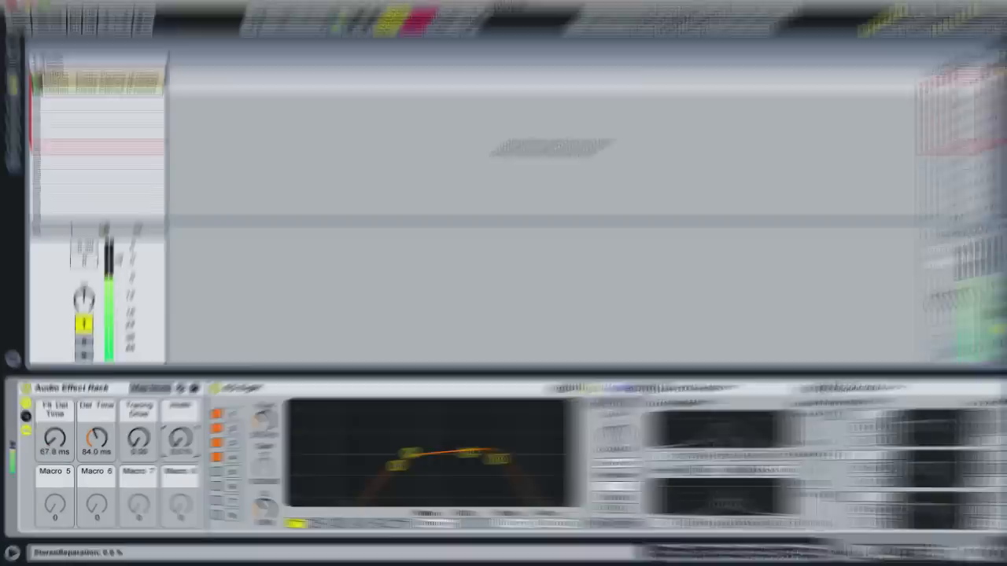
{"action": "left_click_drag", "start_coordinate": [179, 440], "coordinate": [180, 434]}
{"action": "mouse_move", "coordinate": [500, 315]}
{"action": "left_mouse_down"}
{"action": "mouse_move", "coordinate": [500, 249]}
{"action": "mouse_move", "coordinate": [501, 320]}
{"action": "left_mouse_up"}
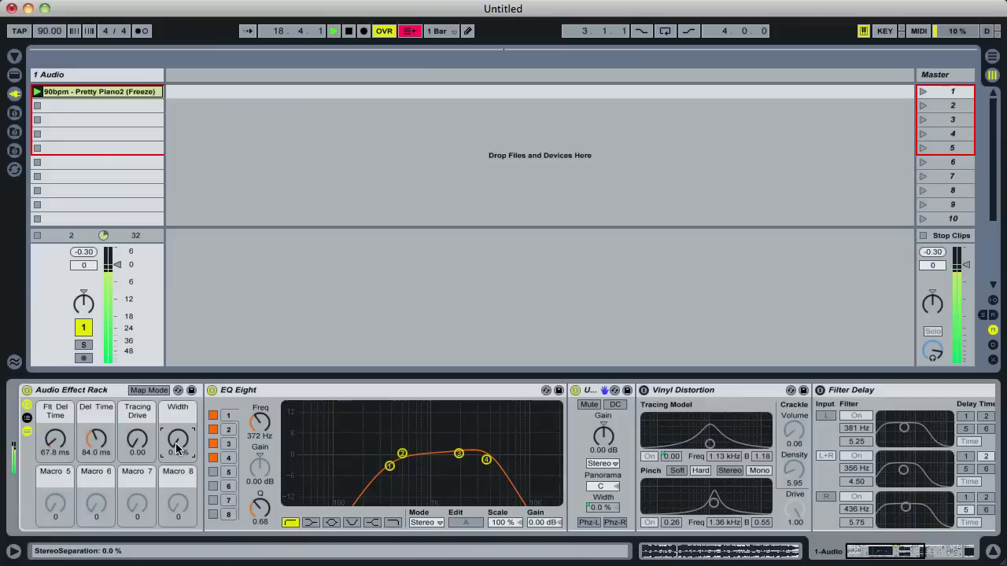
Step: Examine the narrowed signal in the Schope analyzer, switching it from frequency to phase mode, and close its window
{"action": "scroll", "coordinate": [500, 321], "scroll_direction": "right", "scroll_amount": 10}
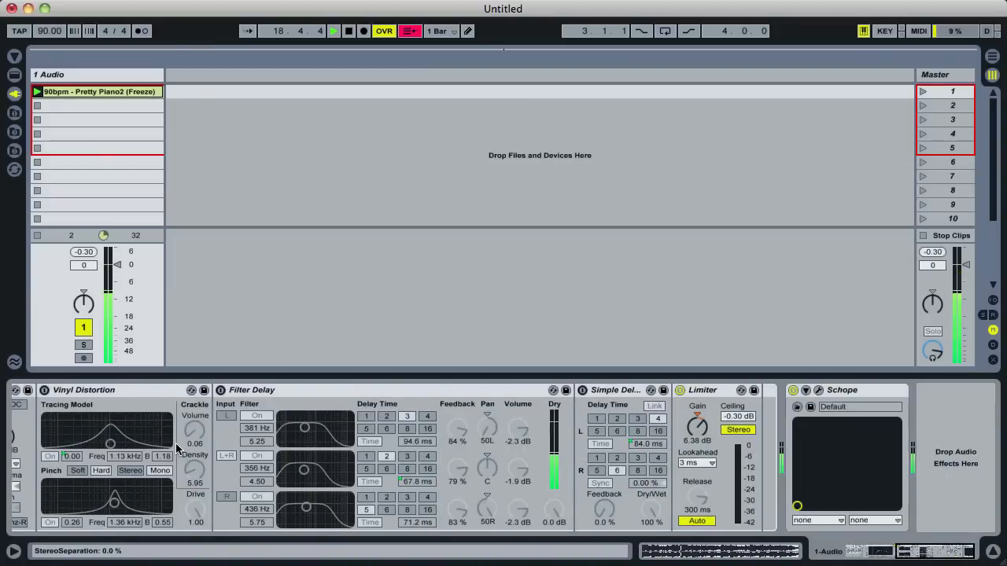
{"action": "left_click", "coordinate": [819, 391]}
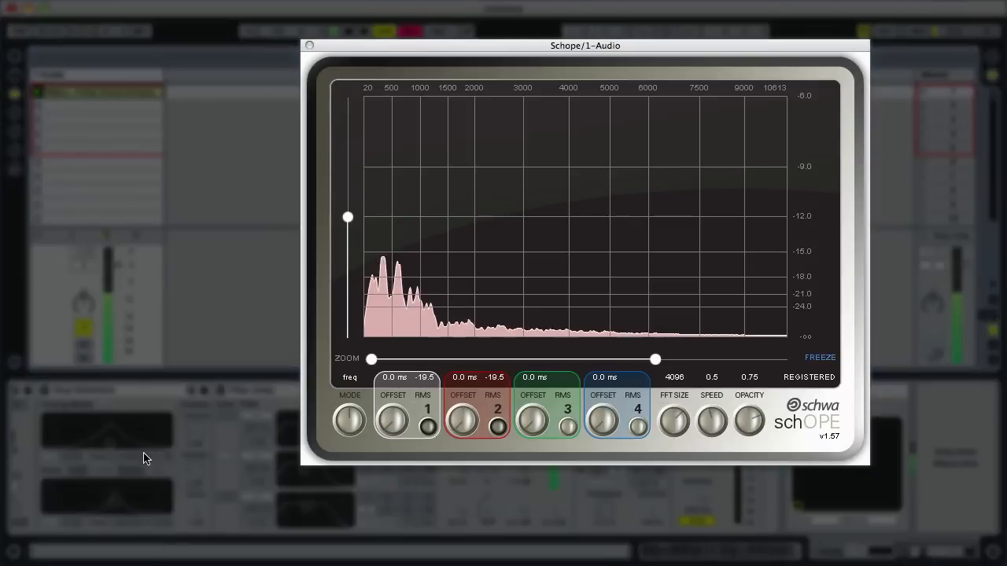
{"action": "scroll", "coordinate": [144, 459], "scroll_direction": "right", "scroll_amount": 5}
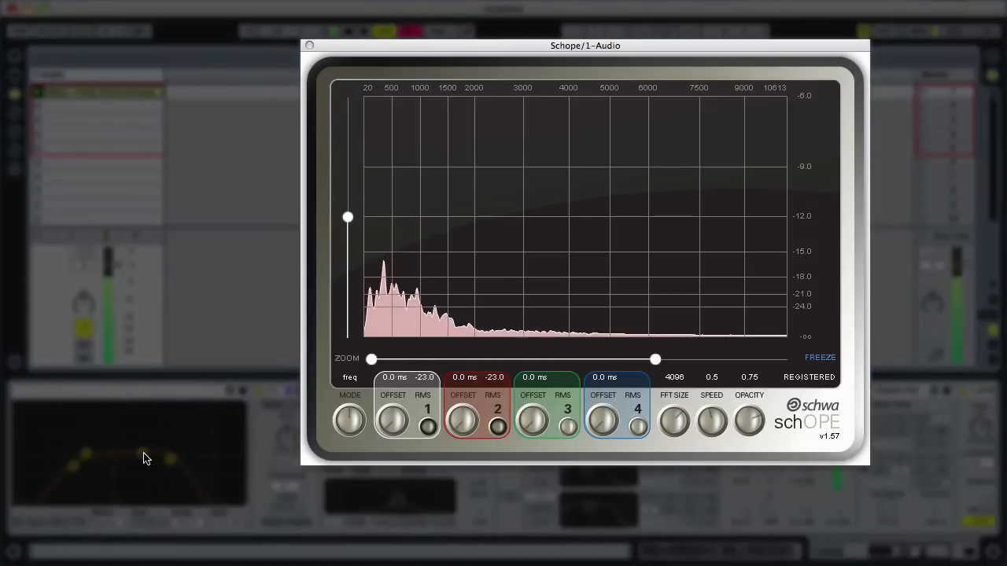
{"action": "left_click_drag", "start_coordinate": [348, 422], "coordinate": [350, 352]}
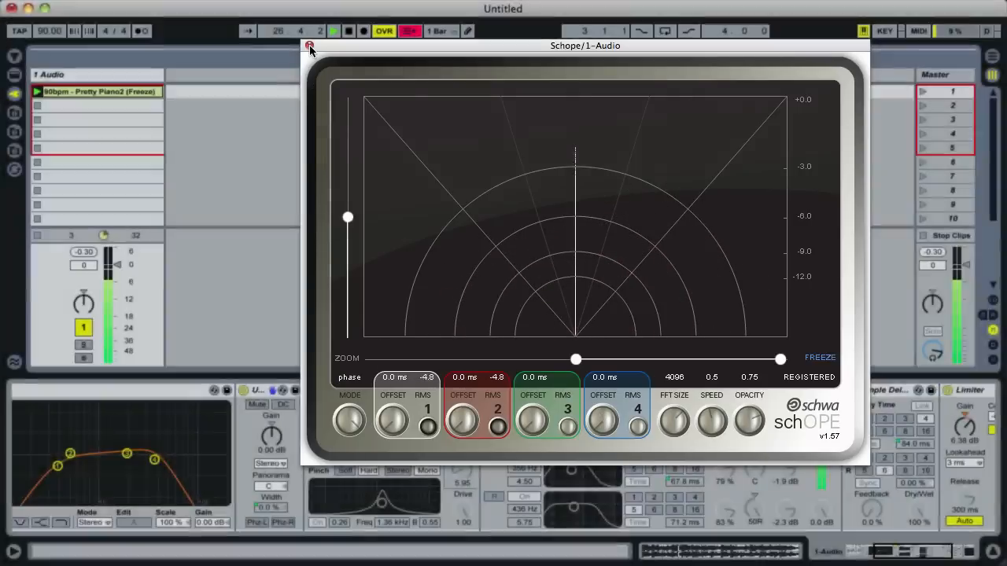
{"action": "left_click", "coordinate": [309, 44]}
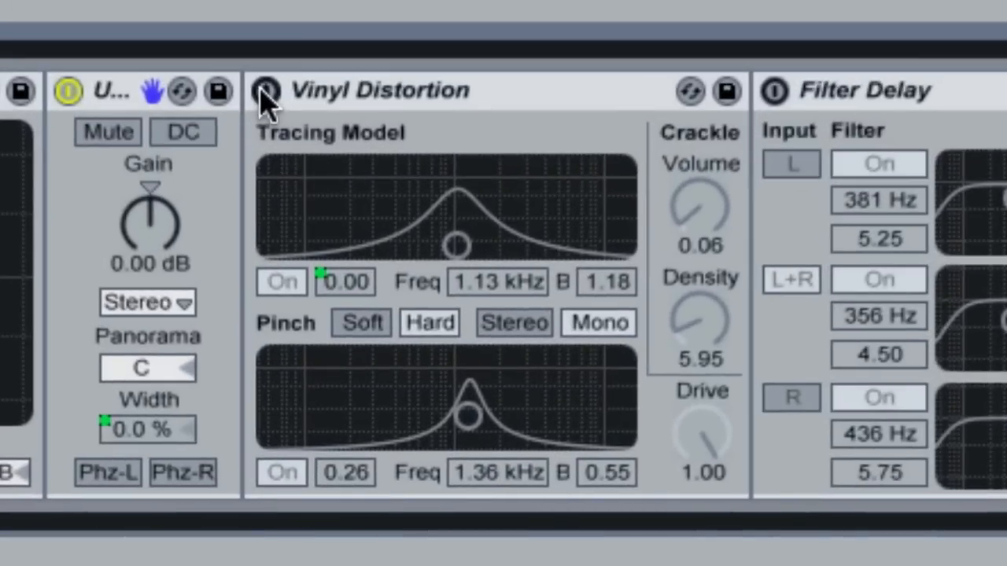
Step: Turn on Vinyl Distortion and lower its crackle volume to 0.02
{"action": "left_click", "coordinate": [265, 91]}
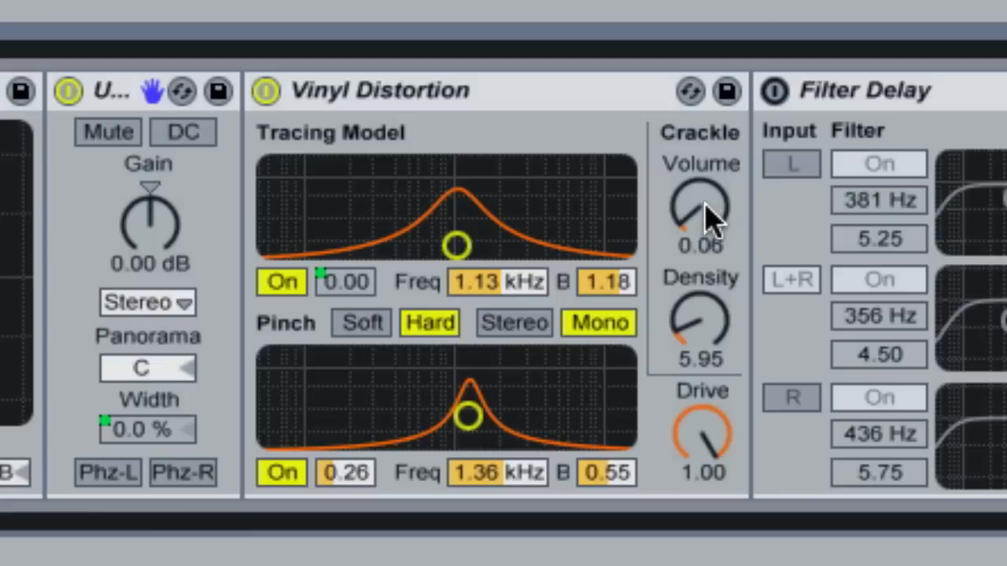
{"action": "mouse_move", "coordinate": [703, 209]}
{"action": "left_mouse_down"}
{"action": "mouse_move", "coordinate": [704, 222]}
{"action": "mouse_move", "coordinate": [703, 189]}
{"action": "mouse_move", "coordinate": [703, 215]}
{"action": "left_mouse_up"}
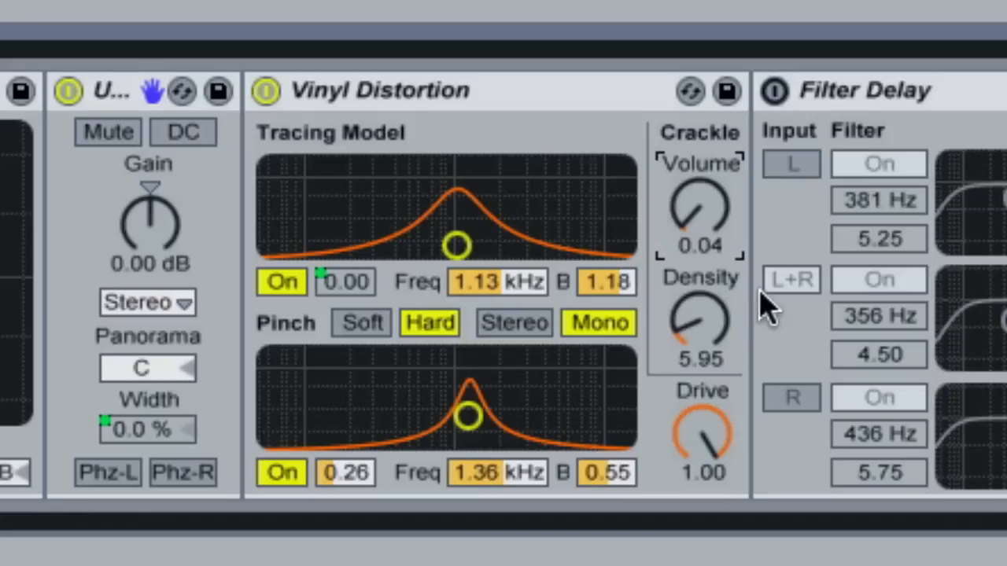
{"action": "left_click_drag", "start_coordinate": [703, 211], "coordinate": [702, 215]}
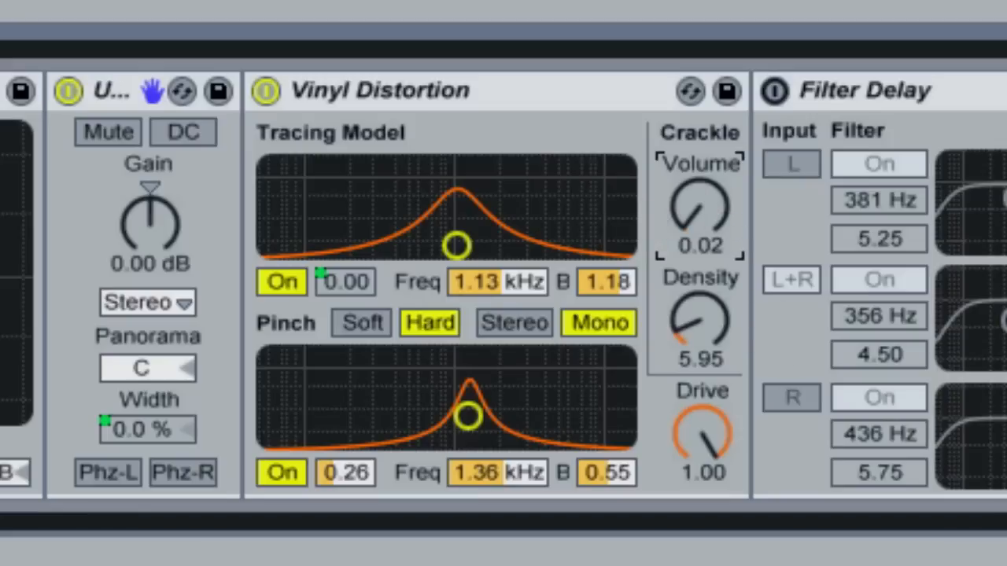
Step: Adjust Vinyl Distortion's tracing drive through the rack's Tracing Drive macro, raising it first and settling on 0.07
{"action": "left_click", "coordinate": [456, 246]}
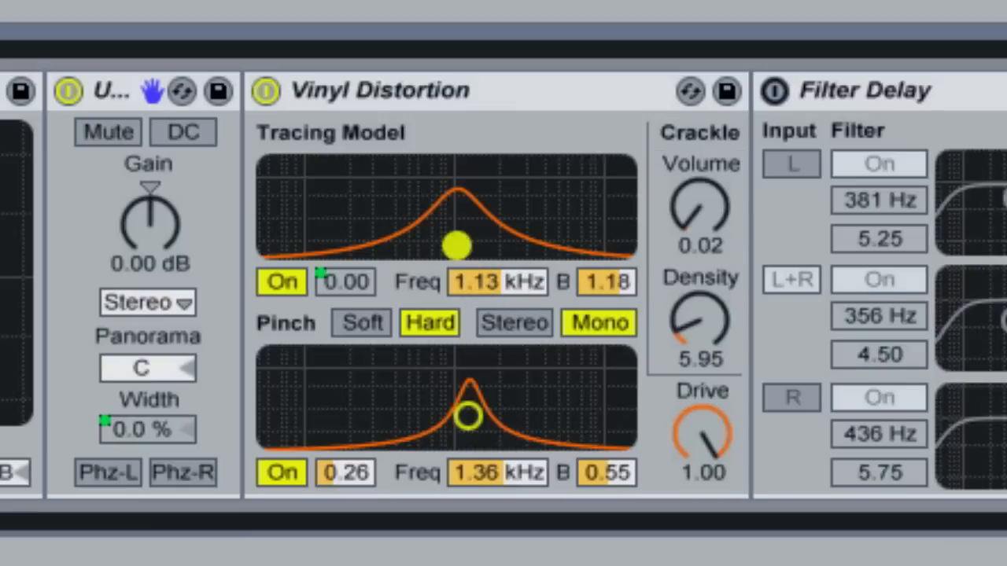
{"action": "mouse_move", "coordinate": [456, 246]}
{"action": "left_mouse_down"}
{"action": "mouse_move", "coordinate": [470, 245]}
{"action": "mouse_move", "coordinate": [457, 246]}
{"action": "left_mouse_up"}
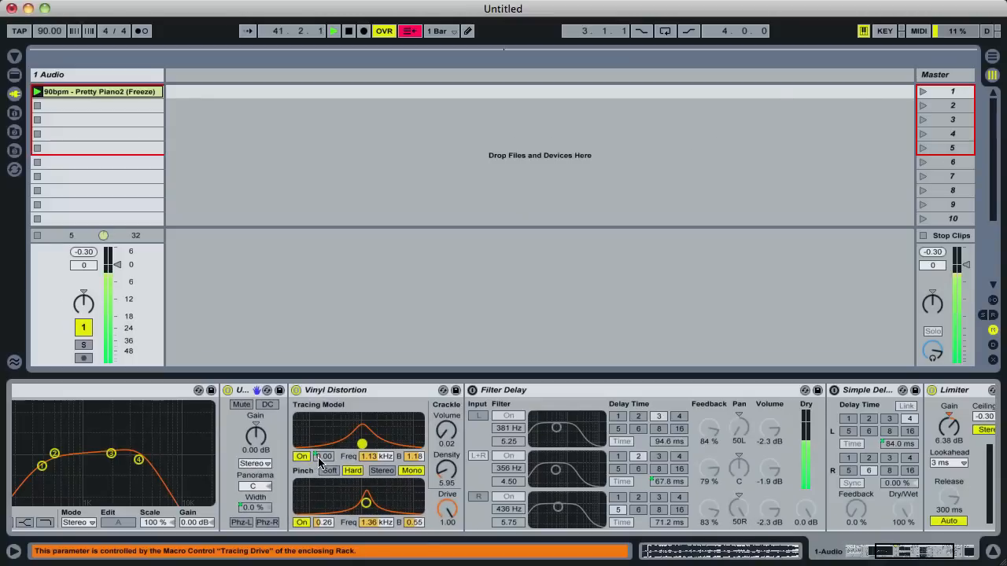
{"action": "scroll", "coordinate": [324, 459], "scroll_direction": "left", "scroll_amount": 5}
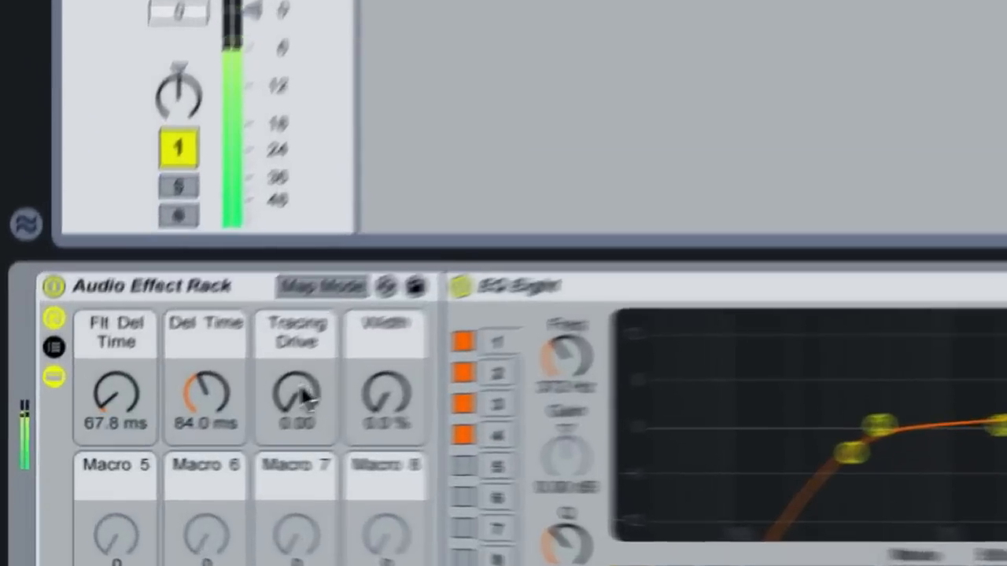
{"action": "left_click_drag", "start_coordinate": [142, 441], "coordinate": [142, 437]}
{"action": "left_click_drag", "start_coordinate": [488, 346], "coordinate": [488, 340]}
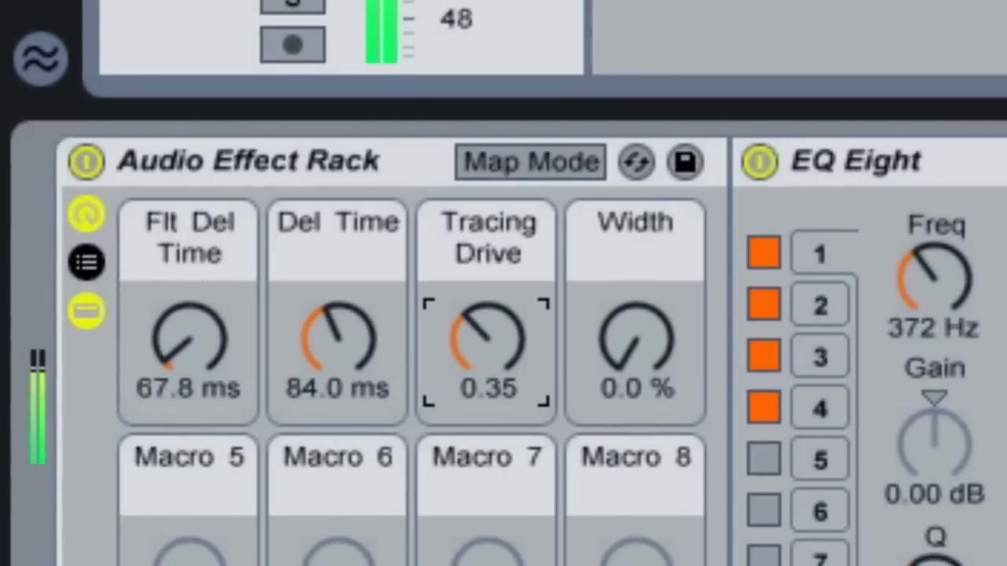
{"action": "mouse_move", "coordinate": [488, 338]}
{"action": "left_mouse_down"}
{"action": "mouse_move", "coordinate": [488, 244]}
{"action": "mouse_move", "coordinate": [488, 414]}
{"action": "mouse_move", "coordinate": [488, 377]}
{"action": "mouse_move", "coordinate": [488, 399]}
{"action": "mouse_move", "coordinate": [488, 391]}
{"action": "left_mouse_up"}
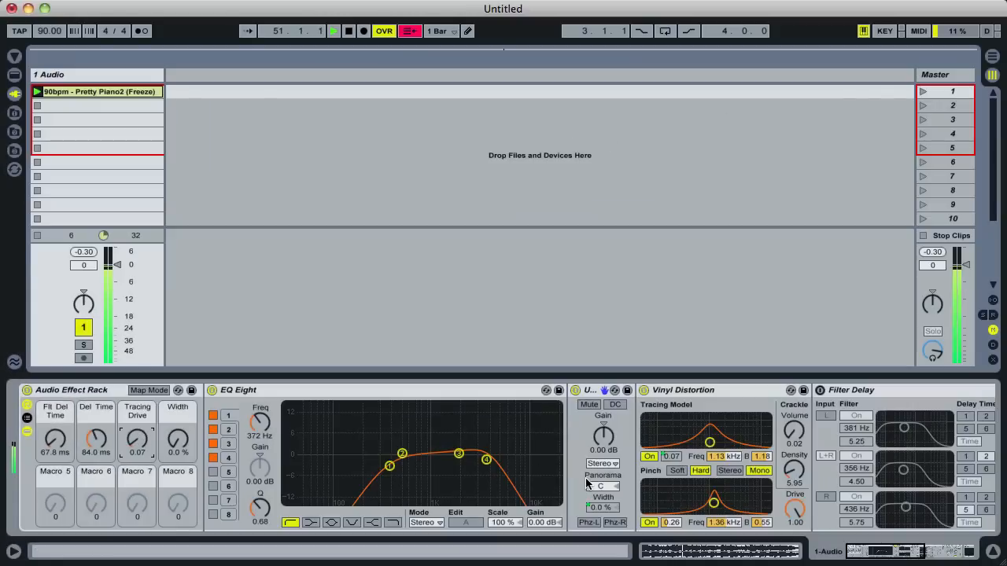
Step: Turn on Filter Delay and set the feedback of its L+R channel to 77 %
{"action": "scroll", "coordinate": [587, 484], "scroll_direction": "right", "scroll_amount": 5}
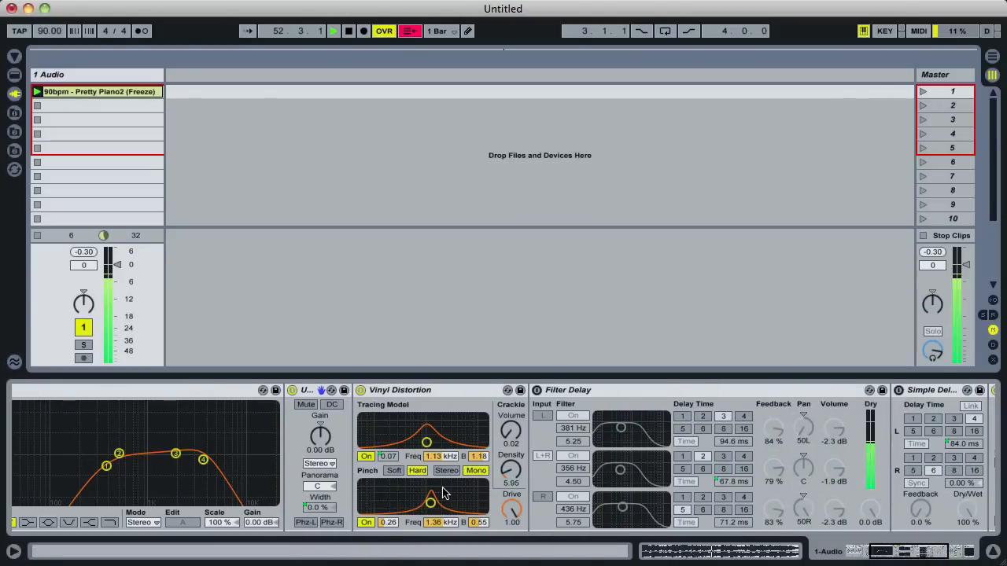
{"action": "scroll", "coordinate": [442, 494], "scroll_direction": "left", "scroll_amount": 5}
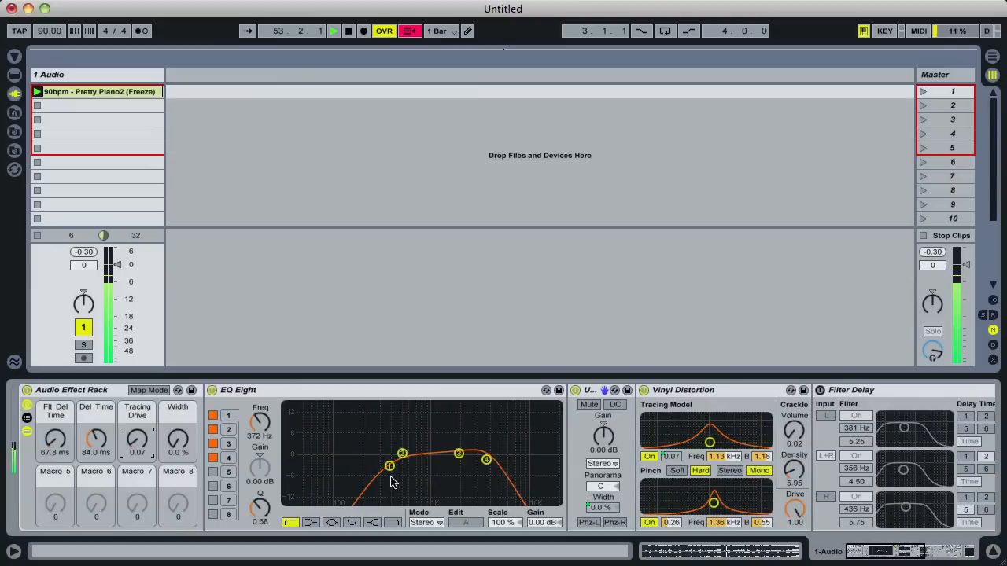
{"action": "scroll", "coordinate": [199, 452], "scroll_direction": "right", "scroll_amount": 5}
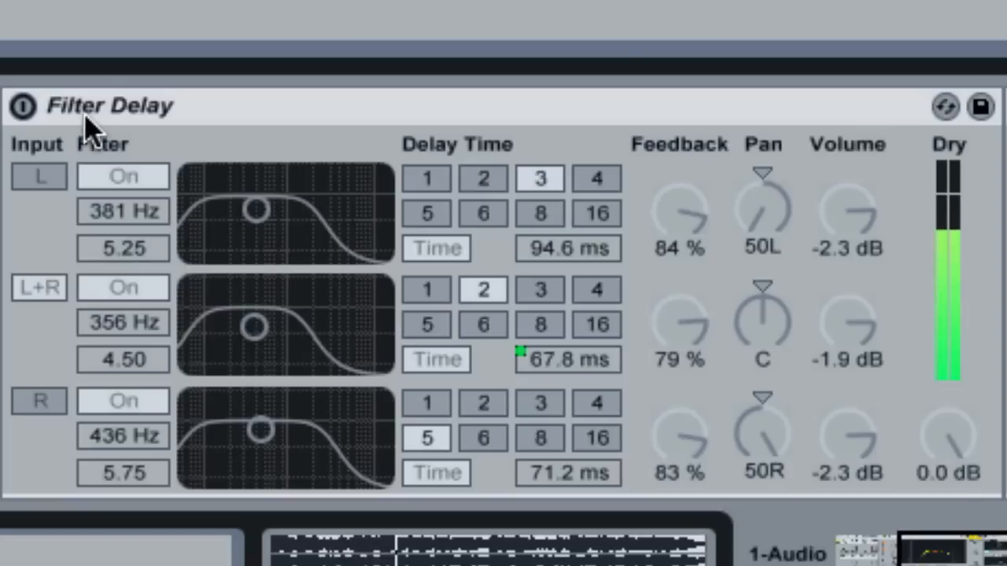
{"action": "left_click", "coordinate": [24, 105]}
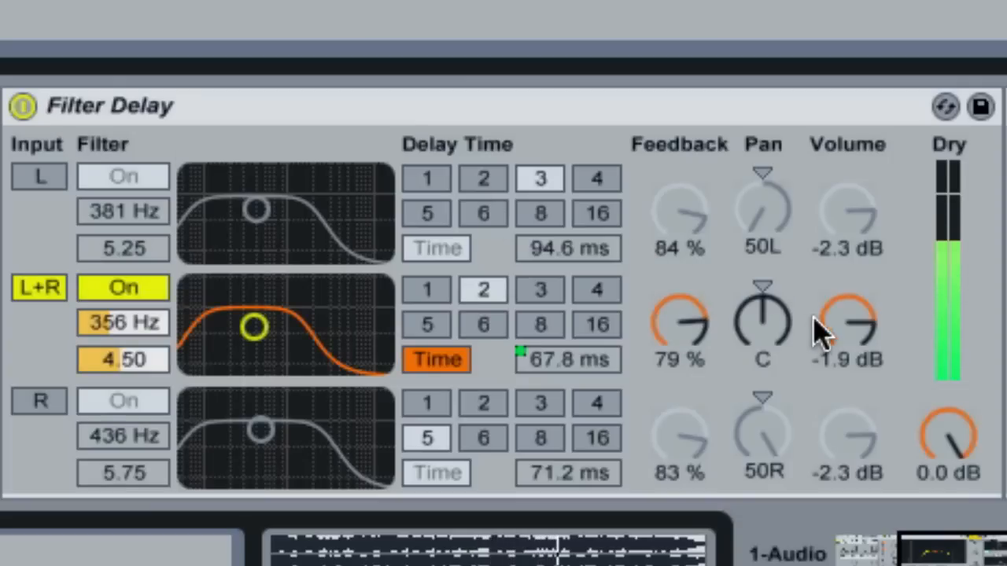
{"action": "mouse_move", "coordinate": [669, 329]}
{"action": "left_mouse_down"}
{"action": "mouse_move", "coordinate": [669, 303]}
{"action": "mouse_move", "coordinate": [675, 335]}
{"action": "left_mouse_up"}
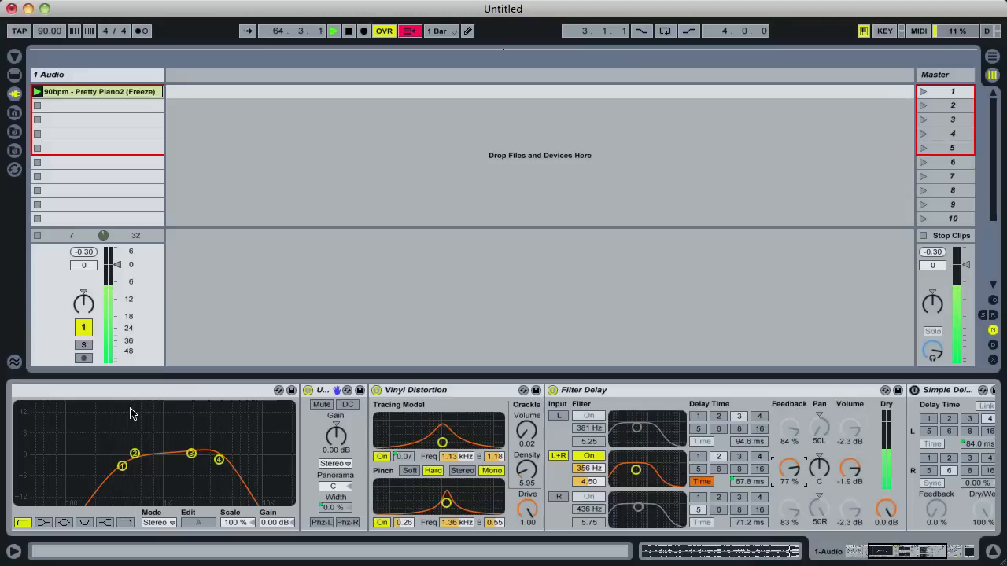
Step: Set the rack's Flt Del Time macro to 92.3 ms
{"action": "scroll", "coordinate": [132, 413], "scroll_direction": "left", "scroll_amount": 5}
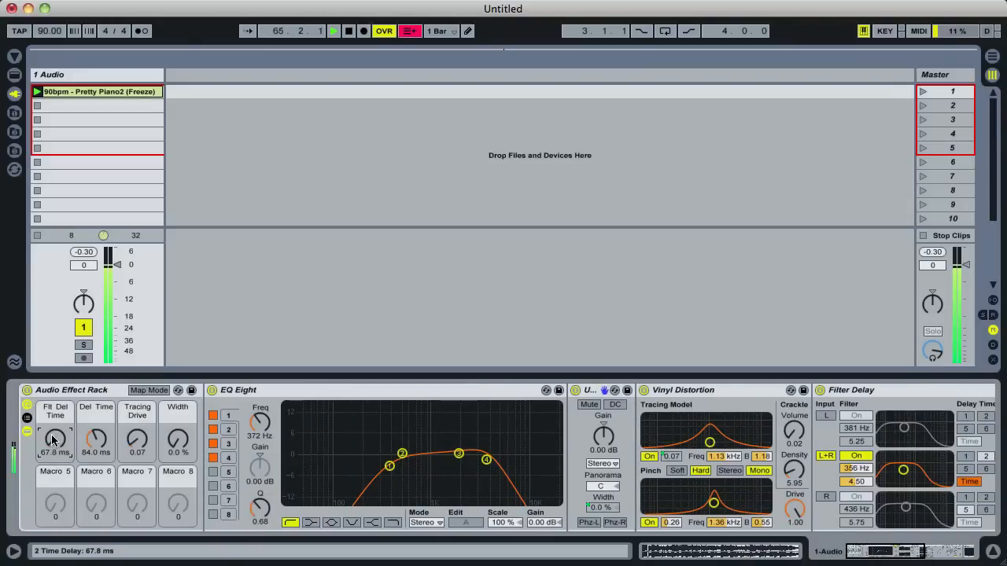
{"action": "left_click_drag", "start_coordinate": [55, 438], "coordinate": [54, 434]}
{"action": "left_click_drag", "start_coordinate": [470, 314], "coordinate": [515, 294]}
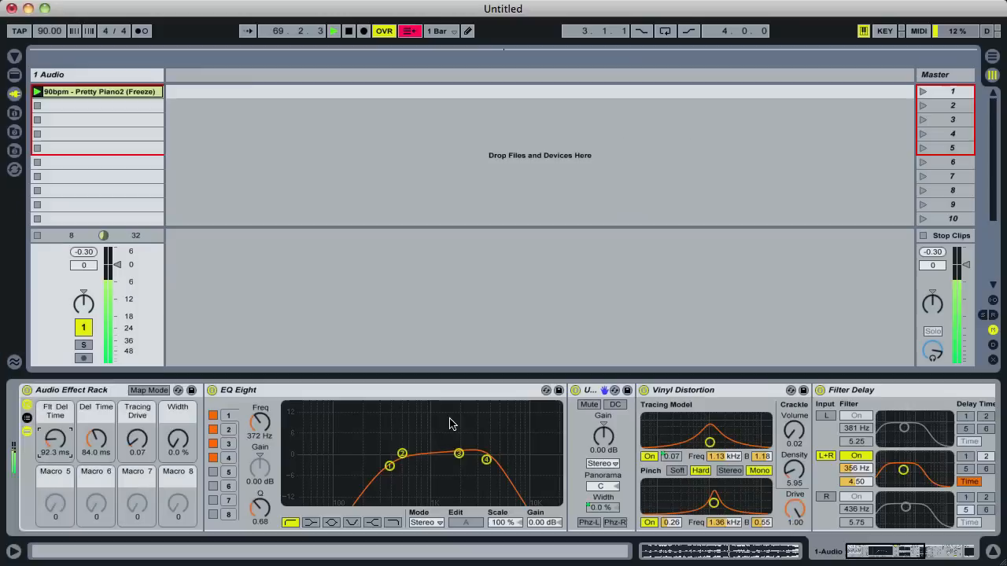
Step: Select the Simple Delay device in the effect rack and check its options and position relative to the rack's macros
{"action": "scroll", "coordinate": [450, 424], "scroll_direction": "right", "scroll_amount": 9}
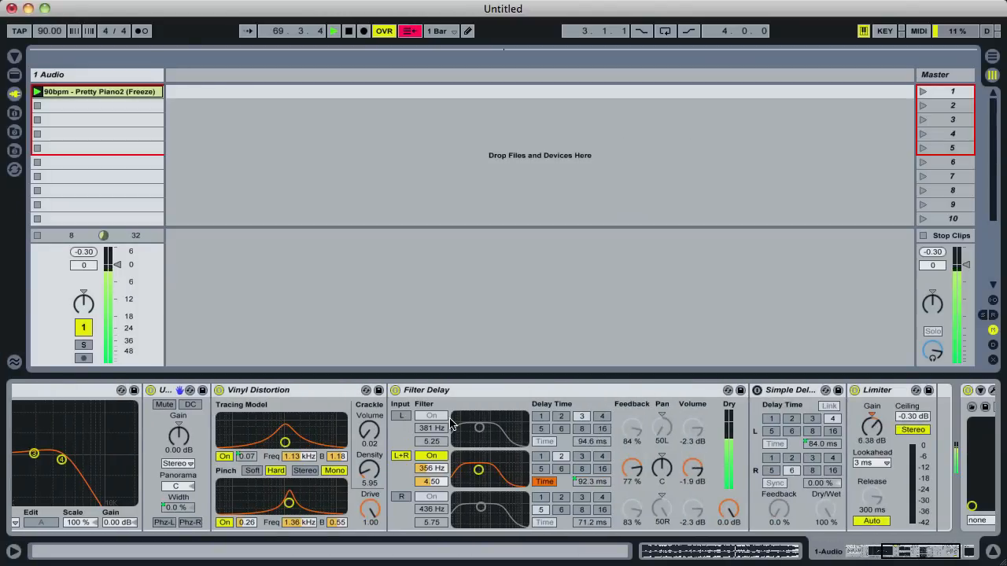
{"action": "scroll", "coordinate": [451, 424], "scroll_direction": "right", "scroll_amount": 1}
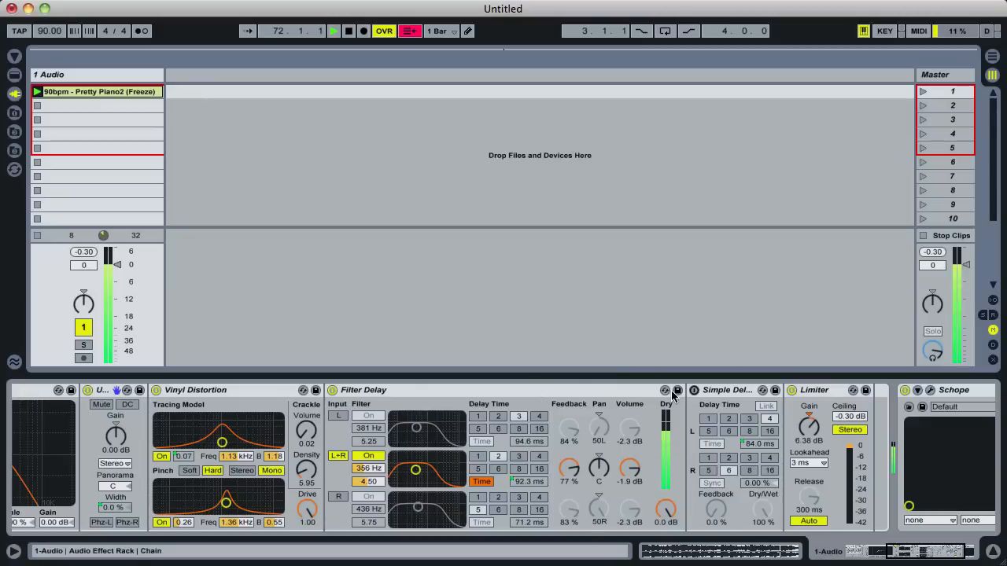
{"action": "left_click", "coordinate": [723, 391]}
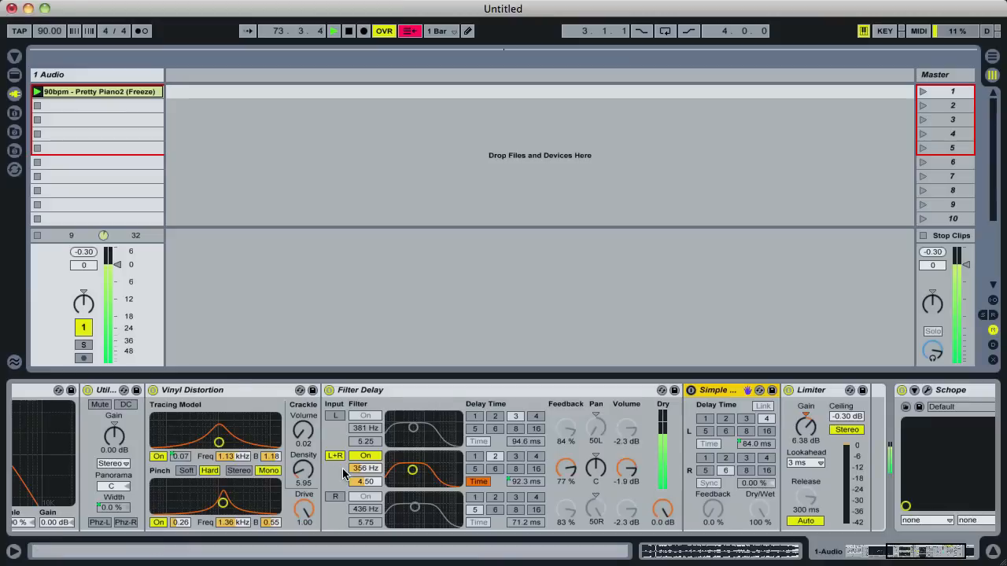
{"action": "scroll", "coordinate": [343, 474], "scroll_direction": "left", "scroll_amount": 10}
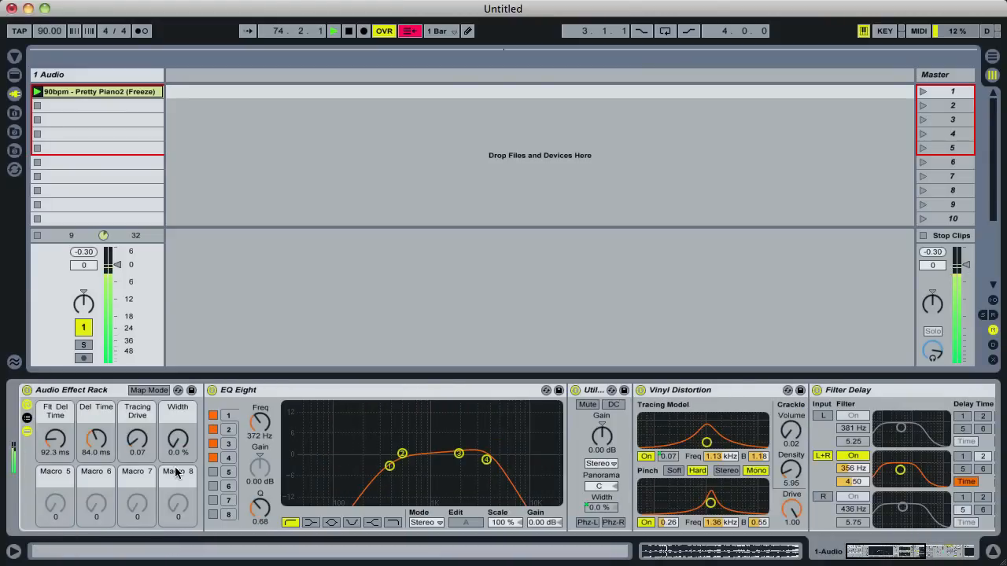
{"action": "scroll", "coordinate": [174, 453], "scroll_direction": "right", "scroll_amount": 10}
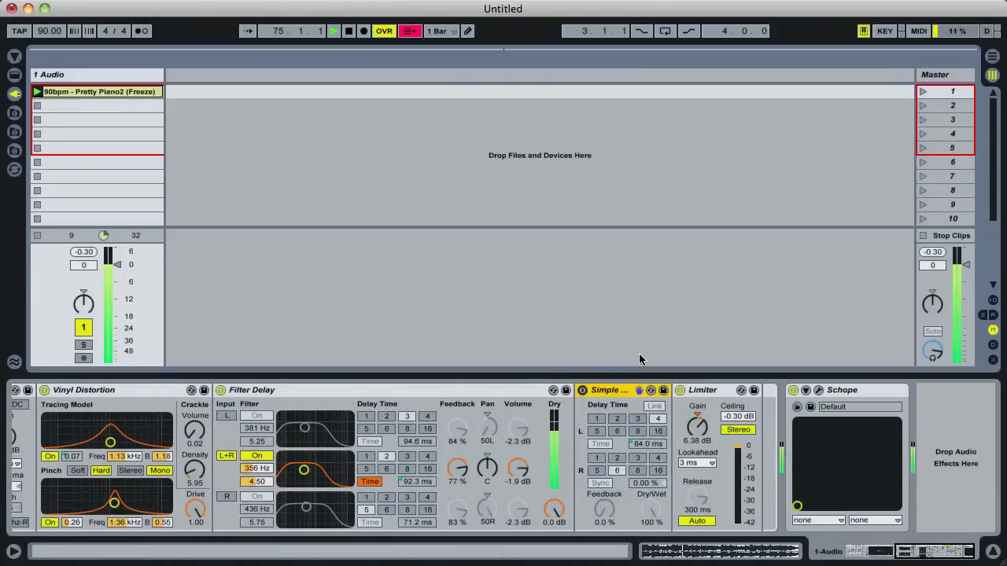
{"action": "right_click", "coordinate": [606, 391]}
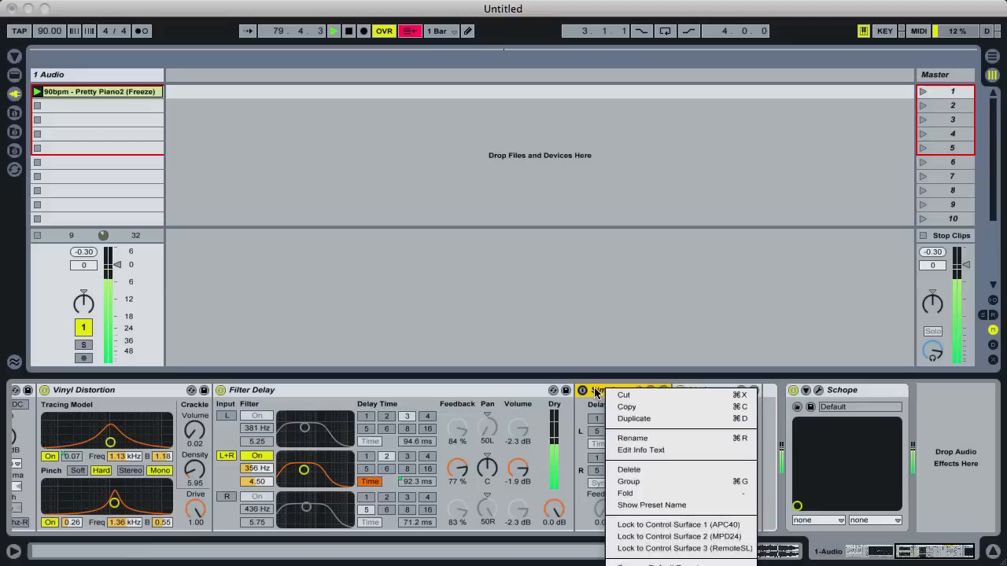
{"action": "left_click", "coordinate": [368, 488]}
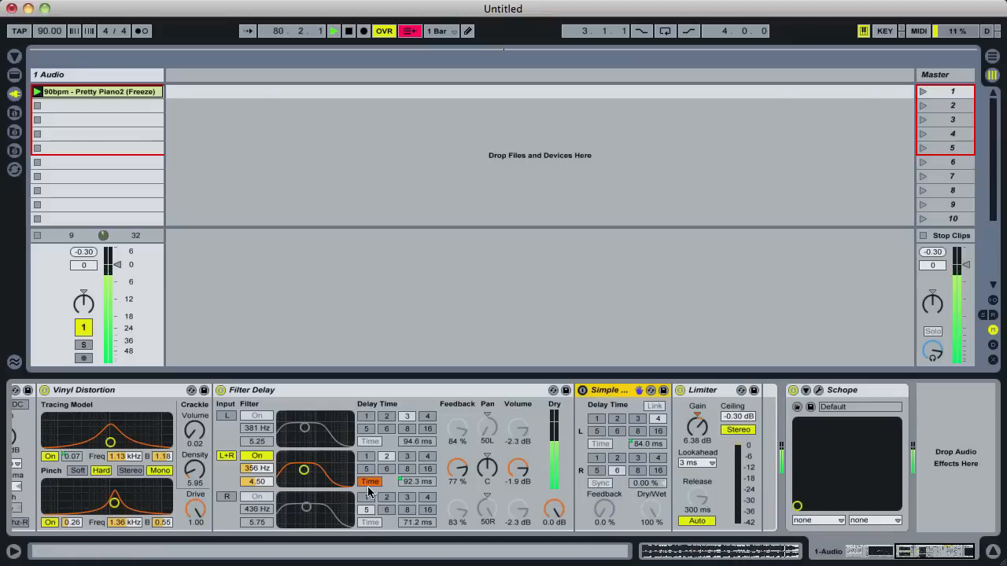
Step: Set the rack's Del Time macro to 1.00 ms and turn on Simple Delay
{"action": "scroll", "coordinate": [552, 438], "scroll_direction": "left", "scroll_amount": 5}
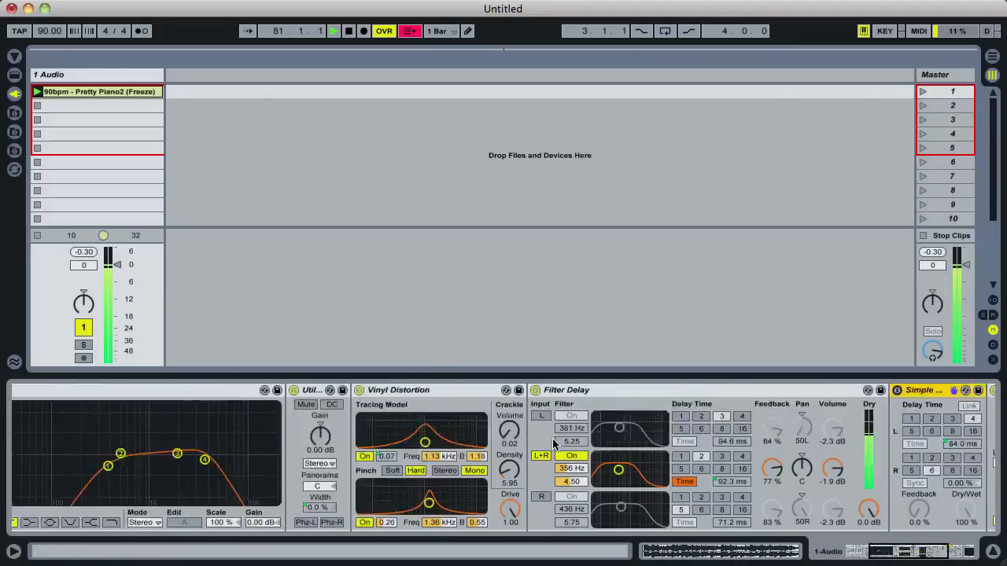
{"action": "scroll", "coordinate": [553, 438], "scroll_direction": "left", "scroll_amount": 3}
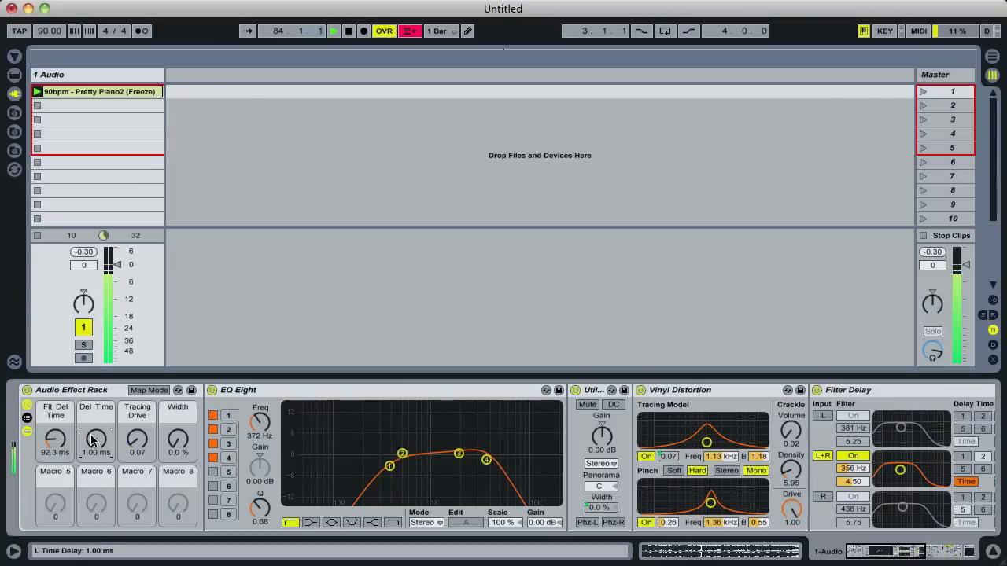
{"action": "scroll", "coordinate": [94, 455], "scroll_direction": "right", "scroll_amount": 5}
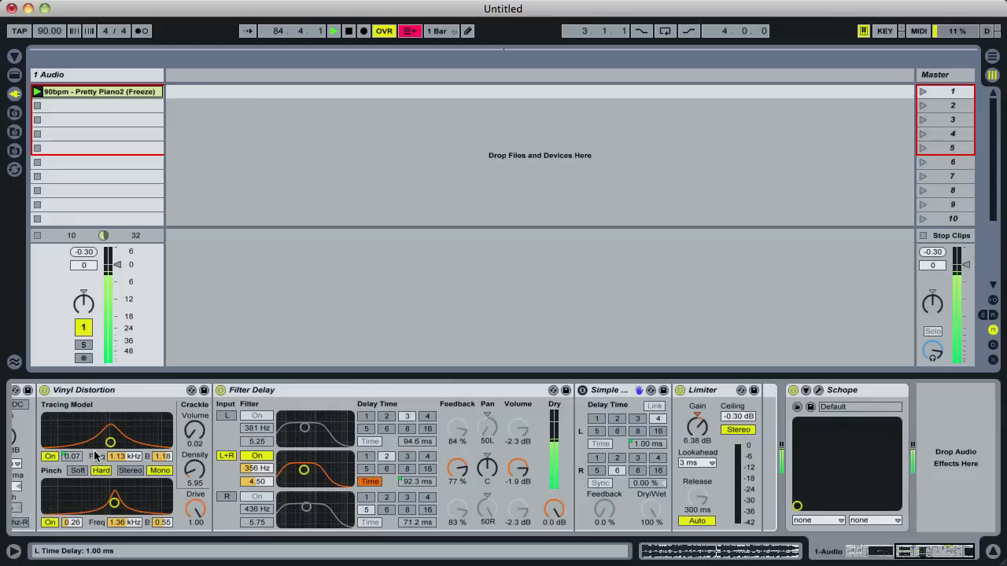
{"action": "left_click", "coordinate": [581, 390]}
Step: Raise the rack's Del Time macro to 192 ms and bring it back down to 164 ms, with Tracing Drive at 0.00
{"action": "scroll", "coordinate": [258, 504], "scroll_direction": "left", "scroll_amount": 1}
{"action": "scroll", "coordinate": [258, 505], "scroll_direction": "left", "scroll_amount": 4}
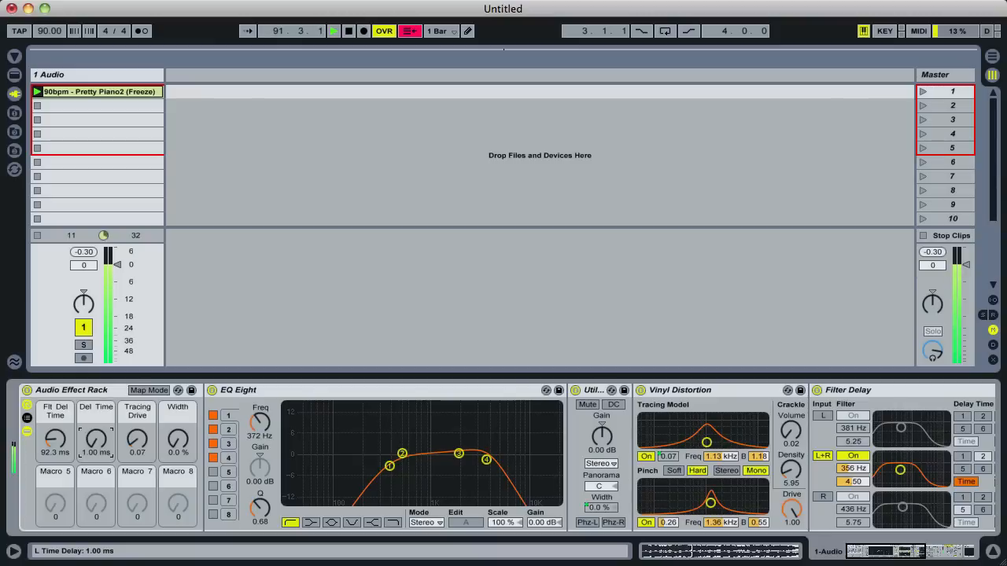
{"action": "left_click_drag", "start_coordinate": [96, 439], "coordinate": [96, 330]}
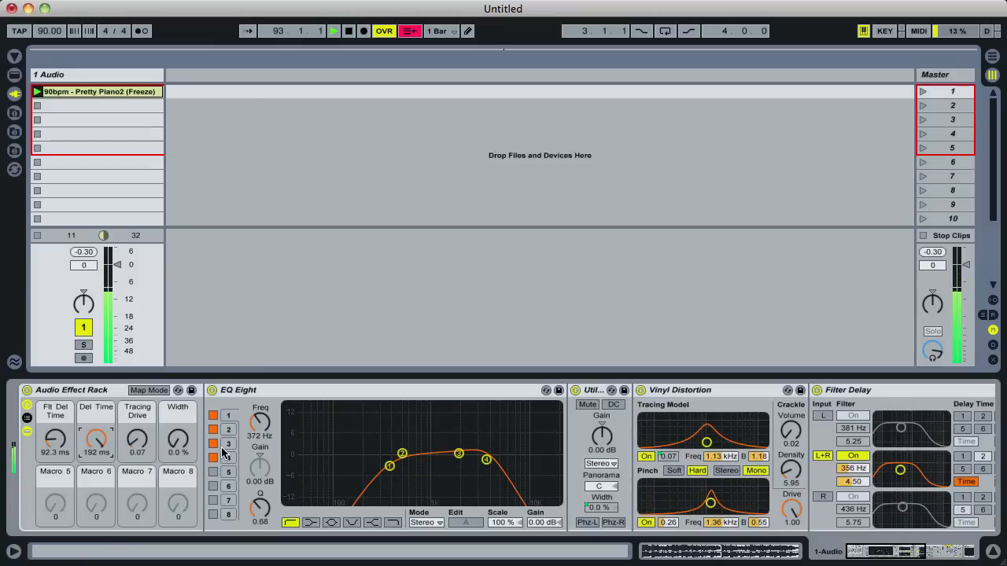
{"action": "scroll", "coordinate": [223, 452], "scroll_direction": "right", "scroll_amount": 10}
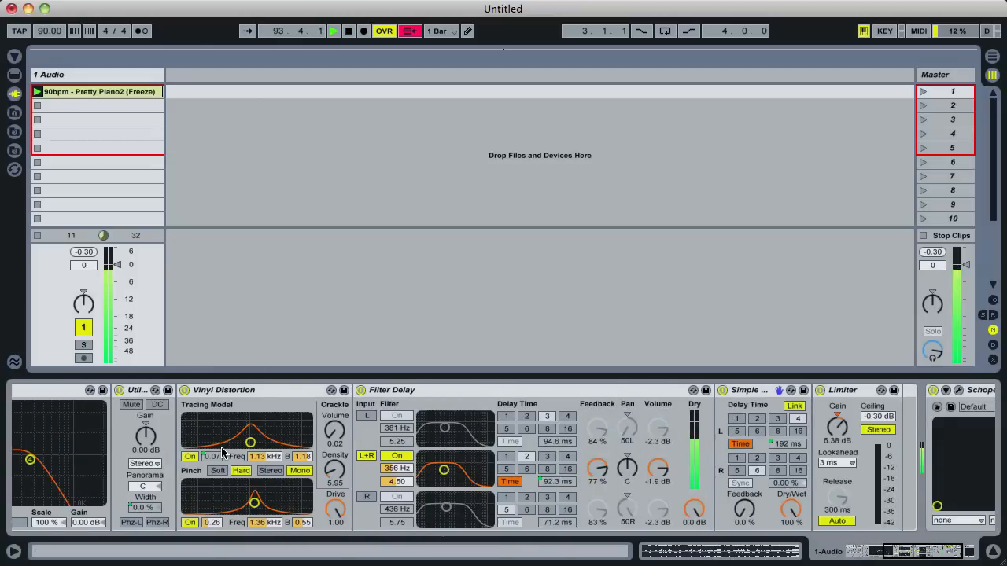
{"action": "scroll", "coordinate": [233, 454], "scroll_direction": "left", "scroll_amount": 10}
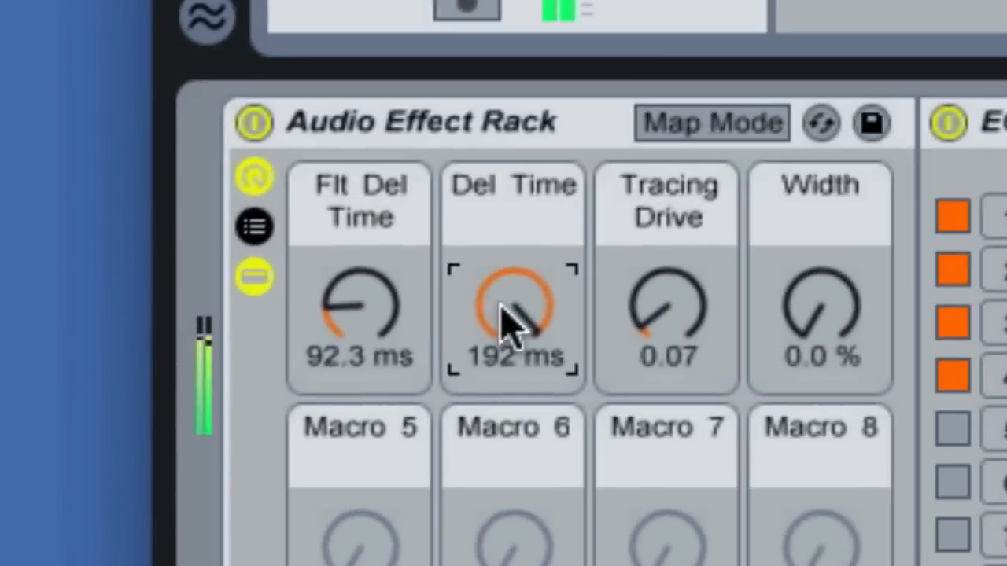
{"action": "left_click_drag", "start_coordinate": [500, 305], "coordinate": [500, 321]}
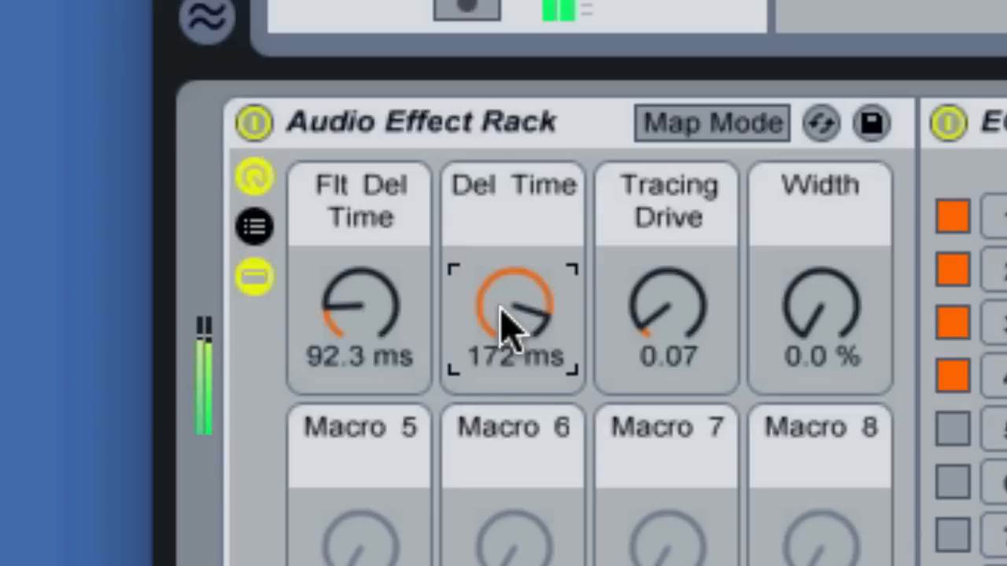
Step: Select the whole Audio Effect Rack and pick out the Limiter at the end of its chain
{"action": "left_click", "coordinate": [479, 118]}
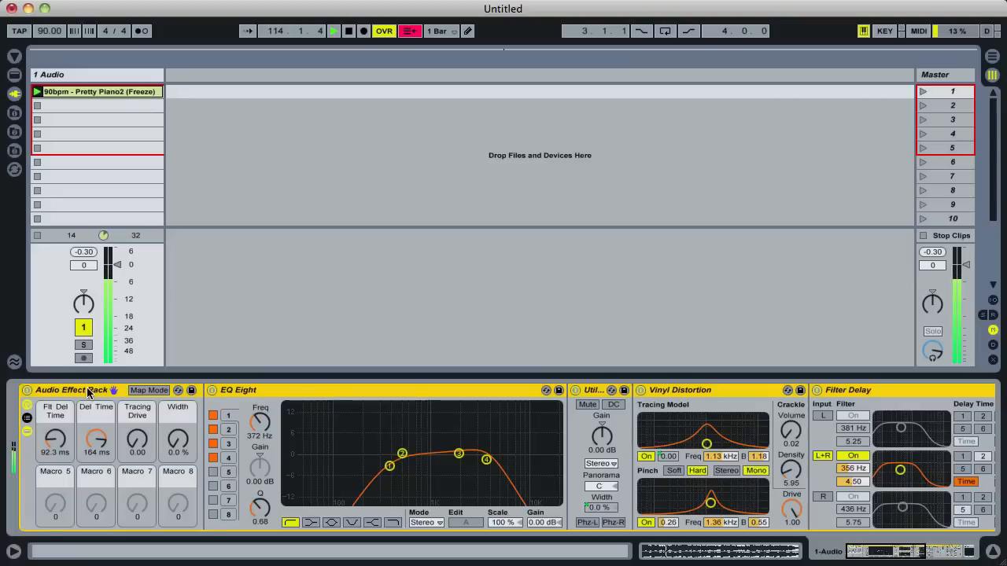
{"action": "scroll", "coordinate": [89, 392], "scroll_direction": "right", "scroll_amount": 10}
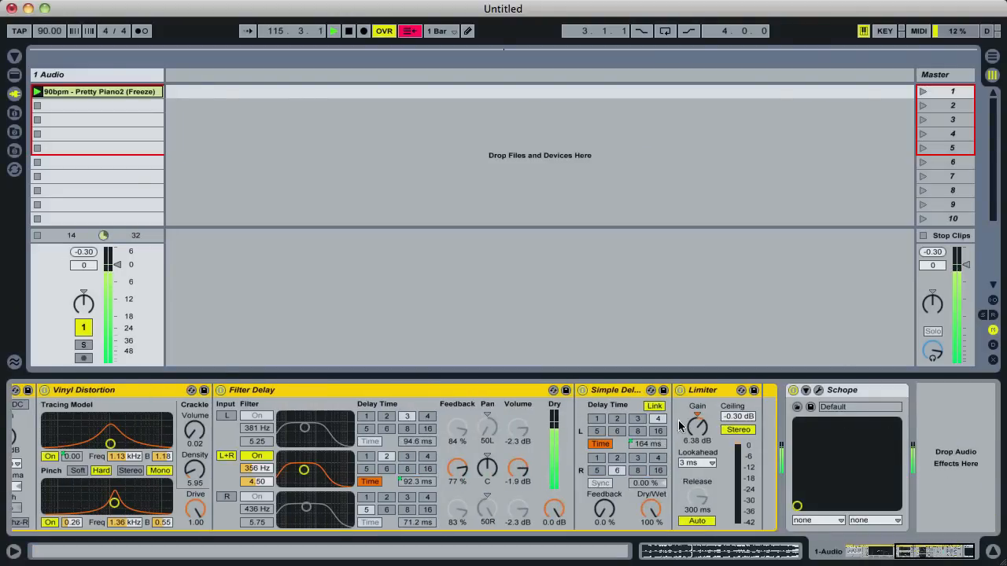
{"action": "left_click", "coordinate": [721, 395]}
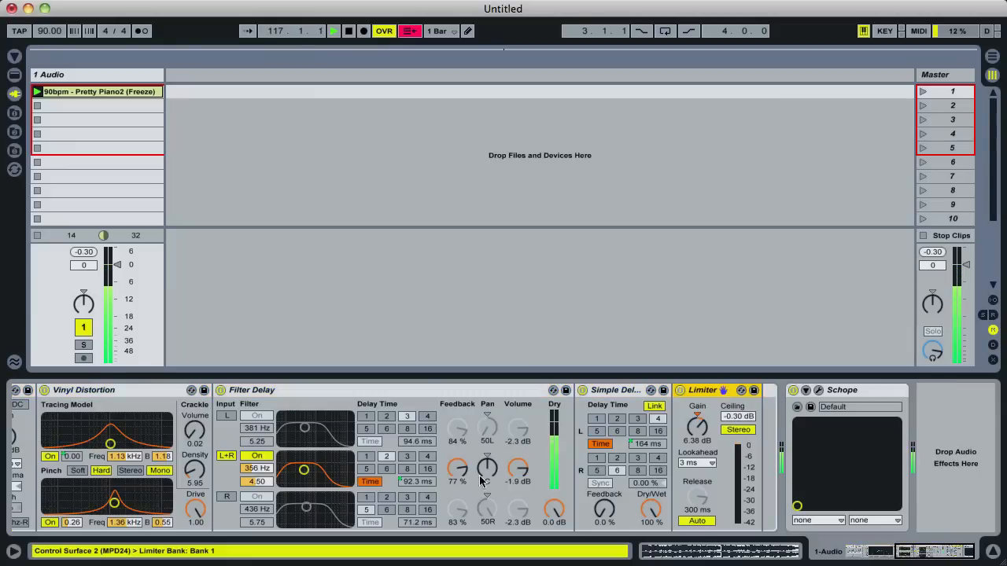
Step: Look over the complete device chain, from the rack's macros and EQ Eight through both delays to the Limiter
{"action": "scroll", "coordinate": [492, 479], "scroll_direction": "left", "scroll_amount": 10}
{"action": "scroll", "coordinate": [491, 479], "scroll_direction": "right", "scroll_amount": 10}
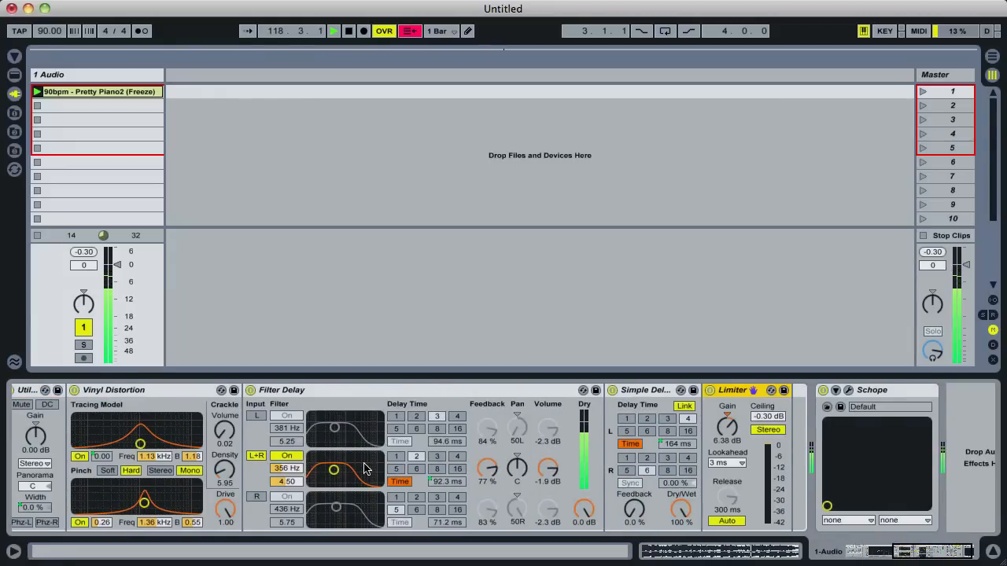
{"action": "scroll", "coordinate": [365, 470], "scroll_direction": "right", "scroll_amount": 2}
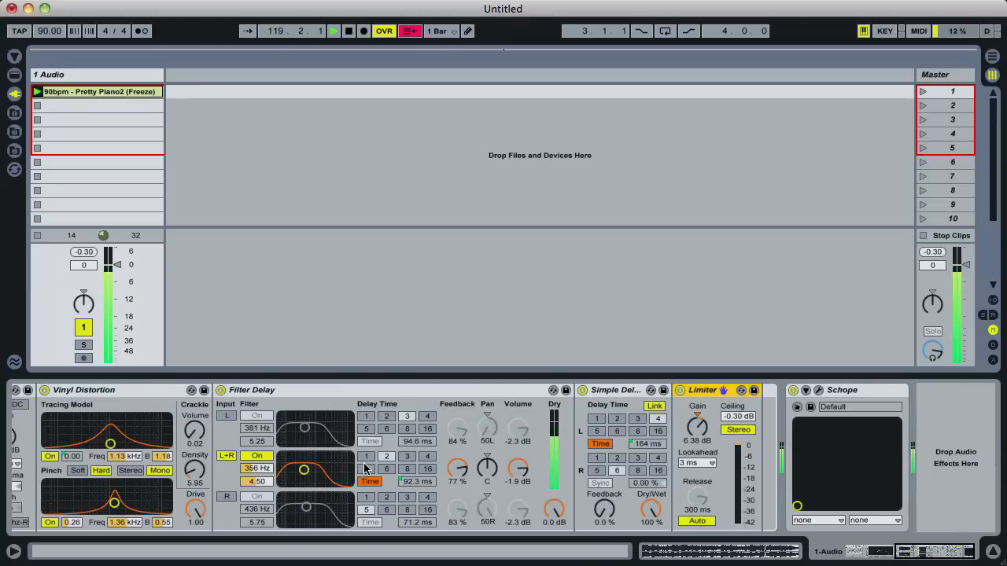
{"action": "scroll", "coordinate": [462, 457], "scroll_direction": "left", "scroll_amount": 4}
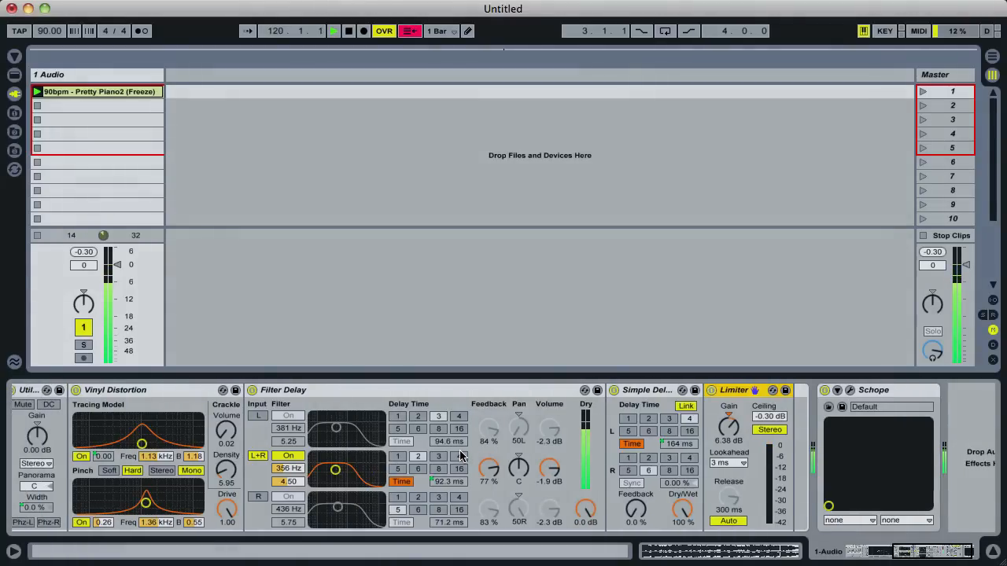
{"action": "scroll", "coordinate": [462, 456], "scroll_direction": "right", "scroll_amount": 4}
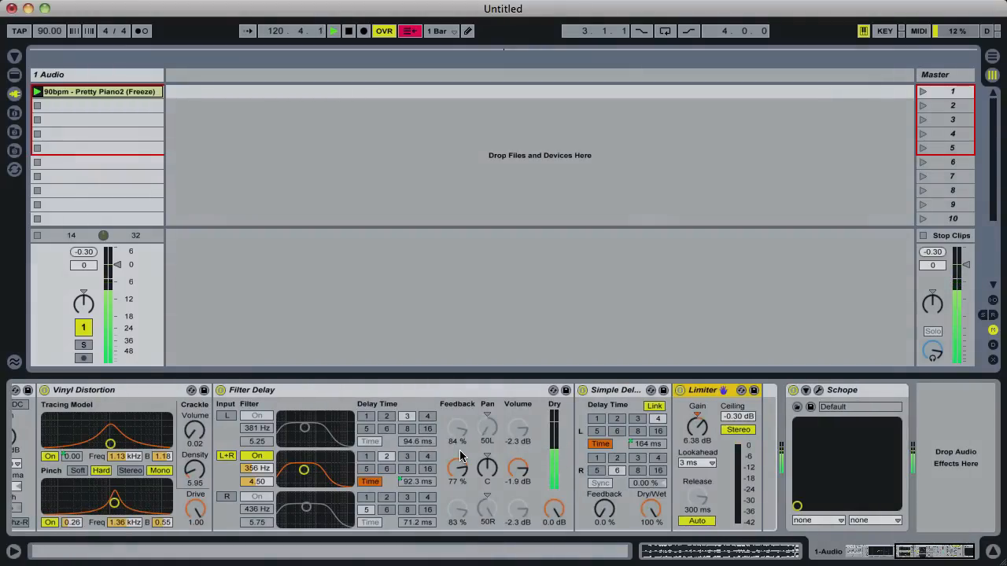
{"action": "scroll", "coordinate": [461, 456], "scroll_direction": "left", "scroll_amount": 8}
{"action": "scroll", "coordinate": [462, 456], "scroll_direction": "left", "scroll_amount": 6}
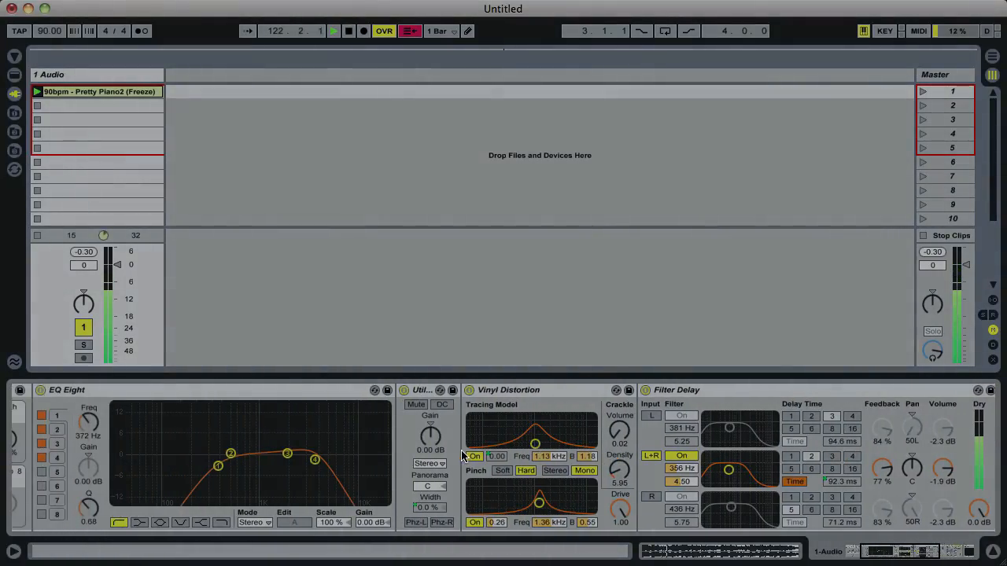
{"action": "scroll", "coordinate": [462, 456], "scroll_direction": "left", "scroll_amount": 5}
{"action": "scroll", "coordinate": [462, 456], "scroll_direction": "right", "scroll_amount": 18}
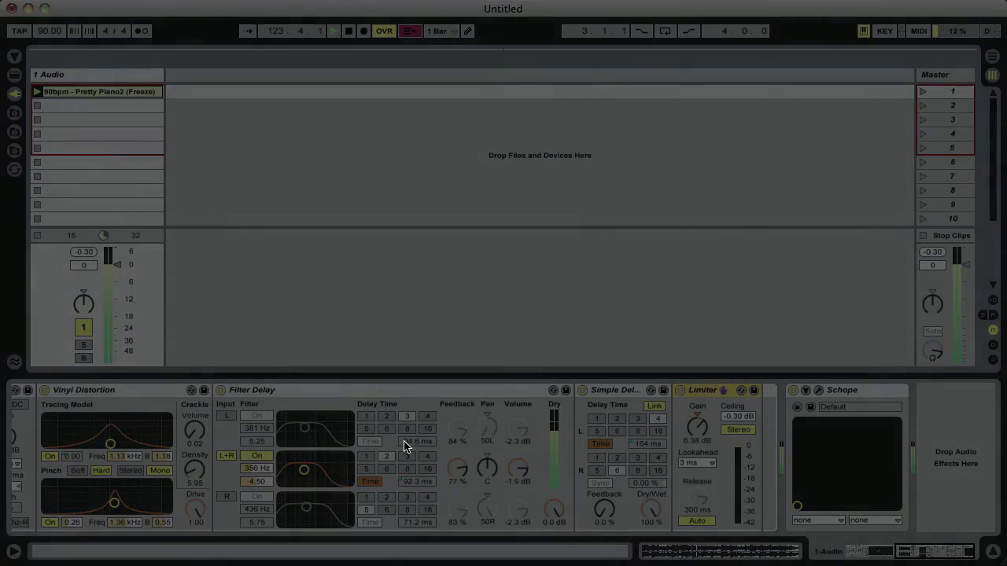
{"action": "scroll", "coordinate": [404, 447], "scroll_direction": "left", "scroll_amount": 20}
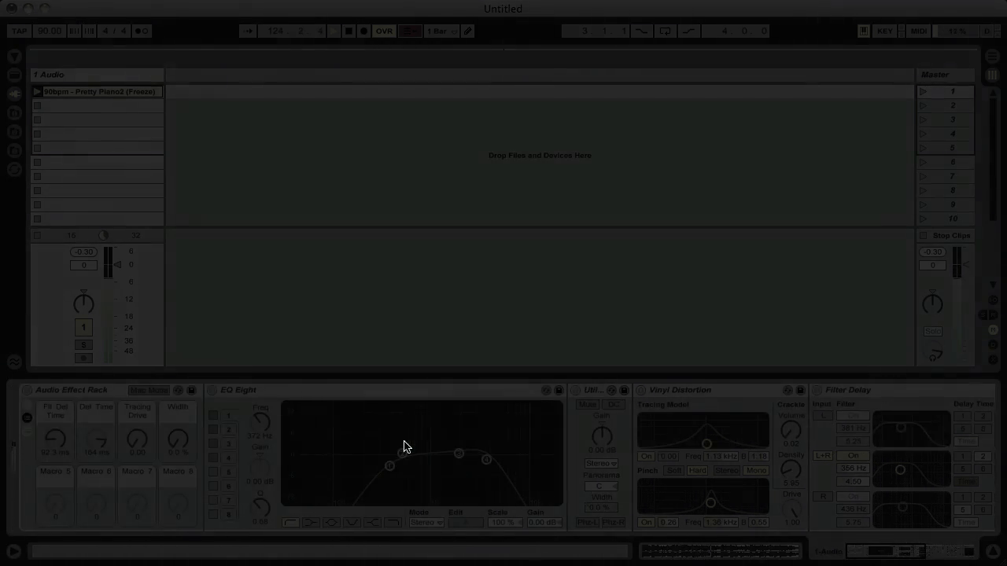